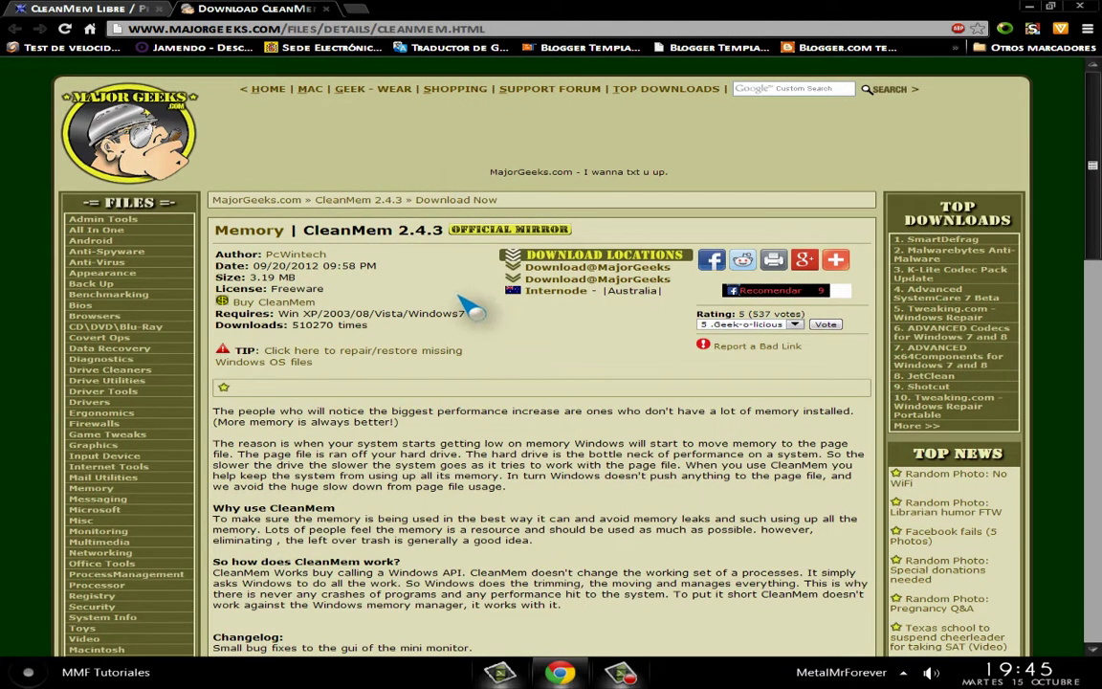
Download the CleanMem 2.4.3 installer from MajorGeeks and show the downloaded file in its folder.
{"action": "scroll", "coordinate": [478, 311], "scroll_direction": "down", "scroll_amount": 1}
{"action": "scroll", "coordinate": [499, 327], "scroll_direction": "down", "scroll_amount": 5}
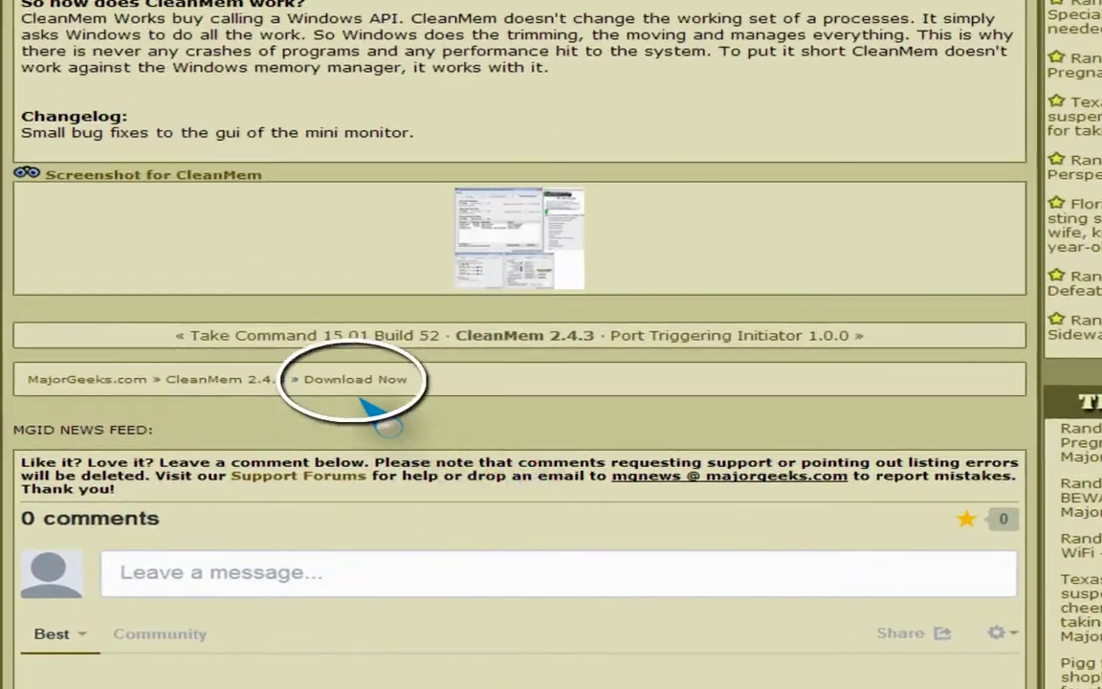
{"action": "left_click", "coordinate": [356, 383]}
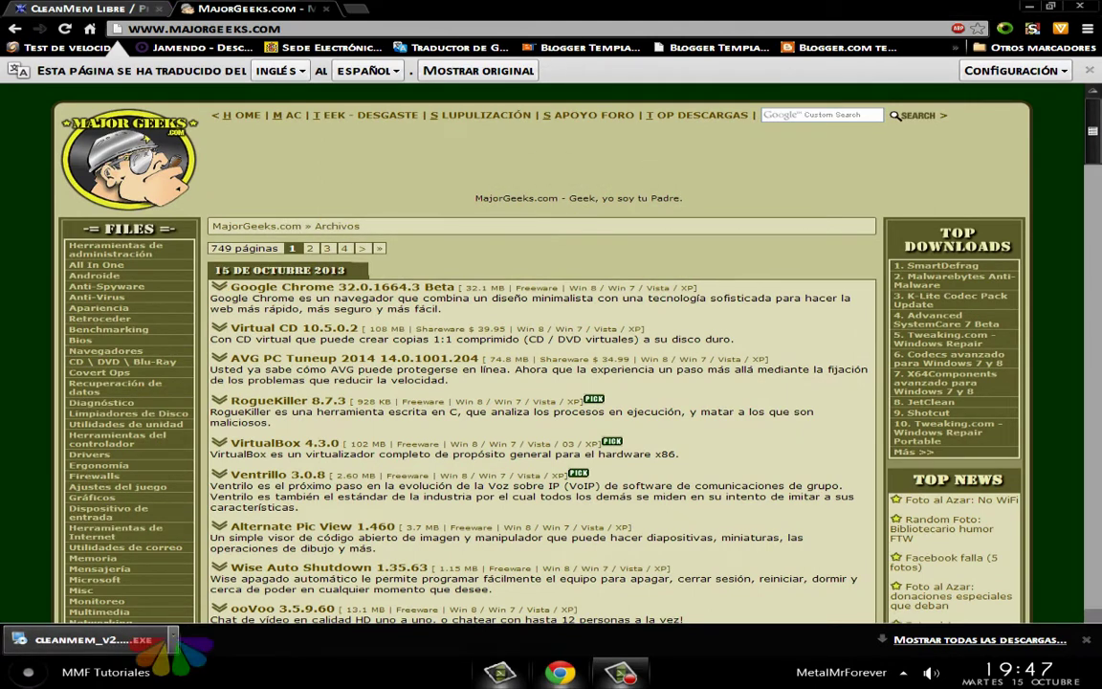
{"action": "left_click", "coordinate": [173, 639]}
{"action": "left_click", "coordinate": [249, 592]}
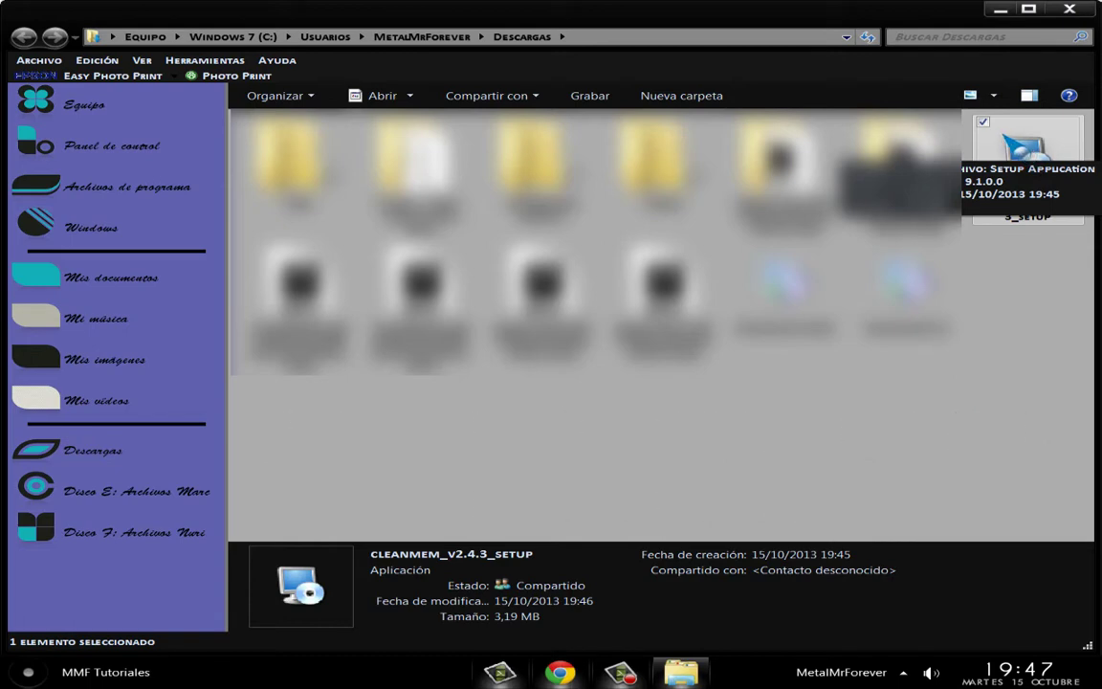
Scan the cleanmem_v2.4.3_setup file with Bitdefender and close the scan summary.
{"action": "right_click", "coordinate": [1007, 139]}
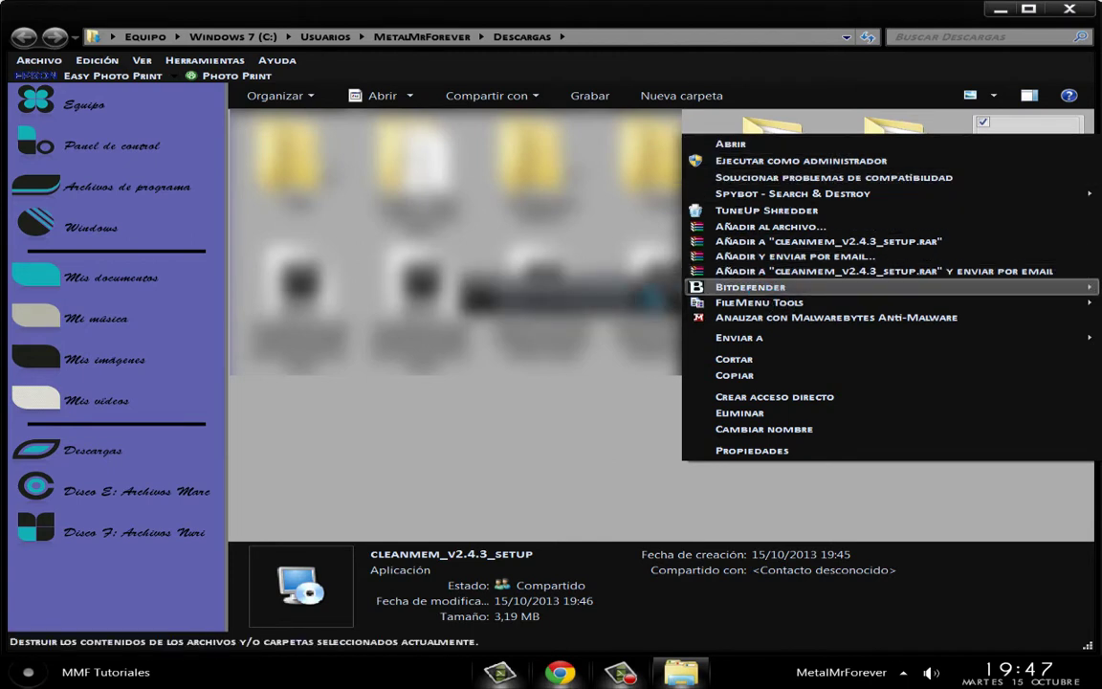
{"action": "left_click", "coordinate": [615, 319]}
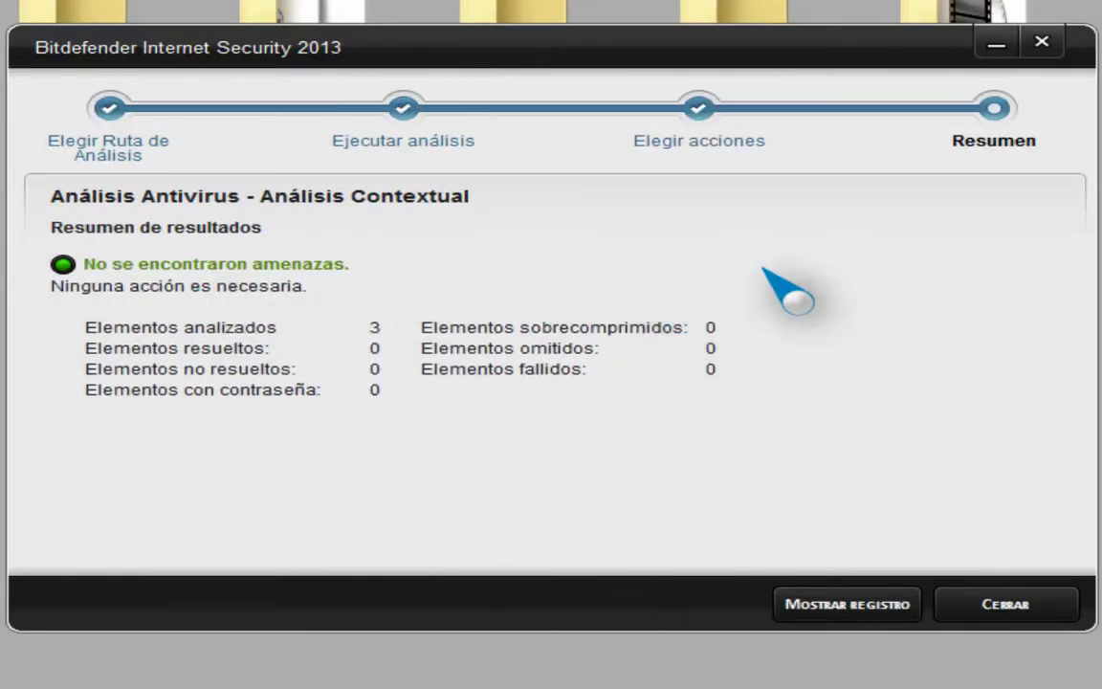
{"action": "left_click", "coordinate": [1037, 616]}
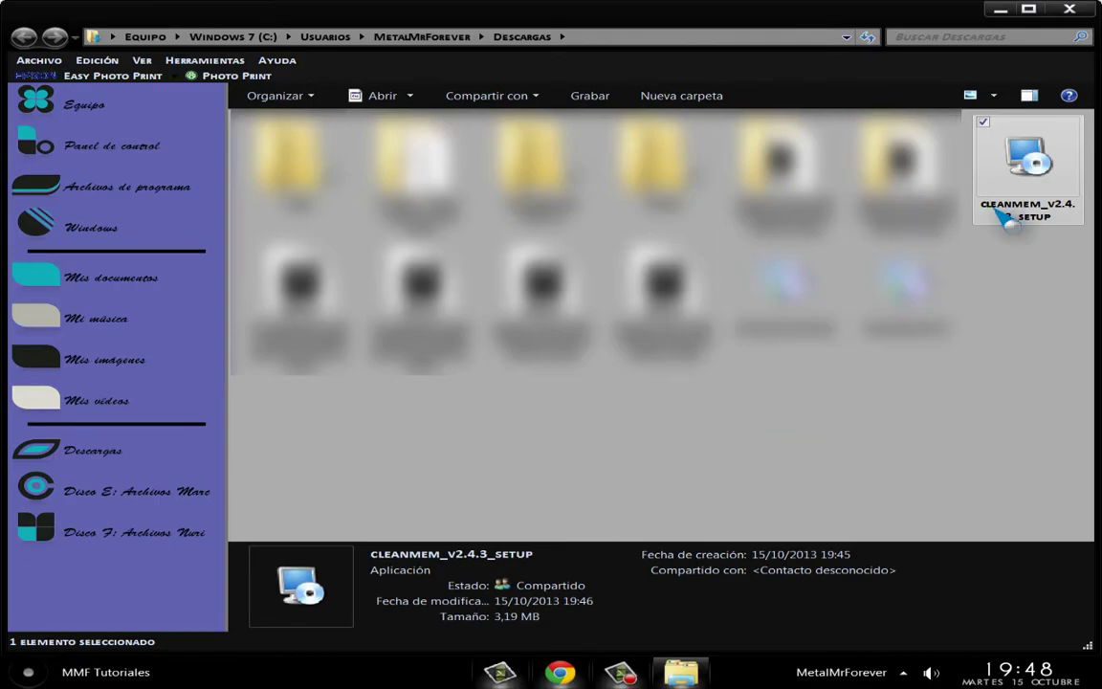
Scan the cleanmem_v2.4.3_setup file with Malwarebytes Anti-Malware and put its scan log away.
{"action": "right_click", "coordinate": [1026, 156]}
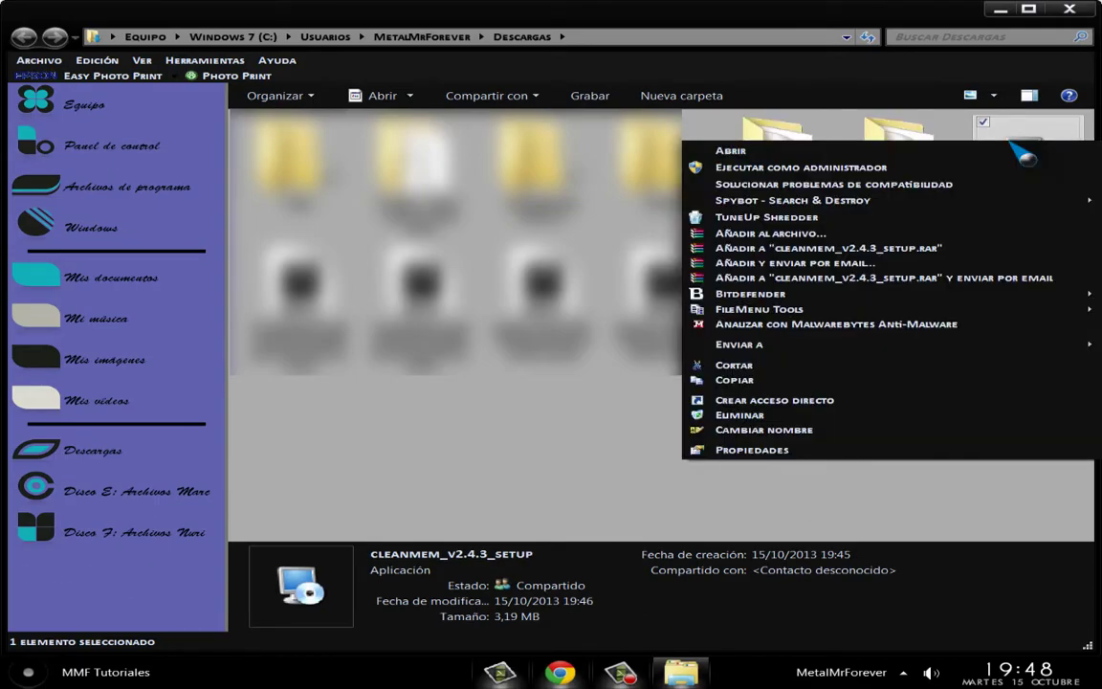
{"action": "left_click", "coordinate": [821, 325]}
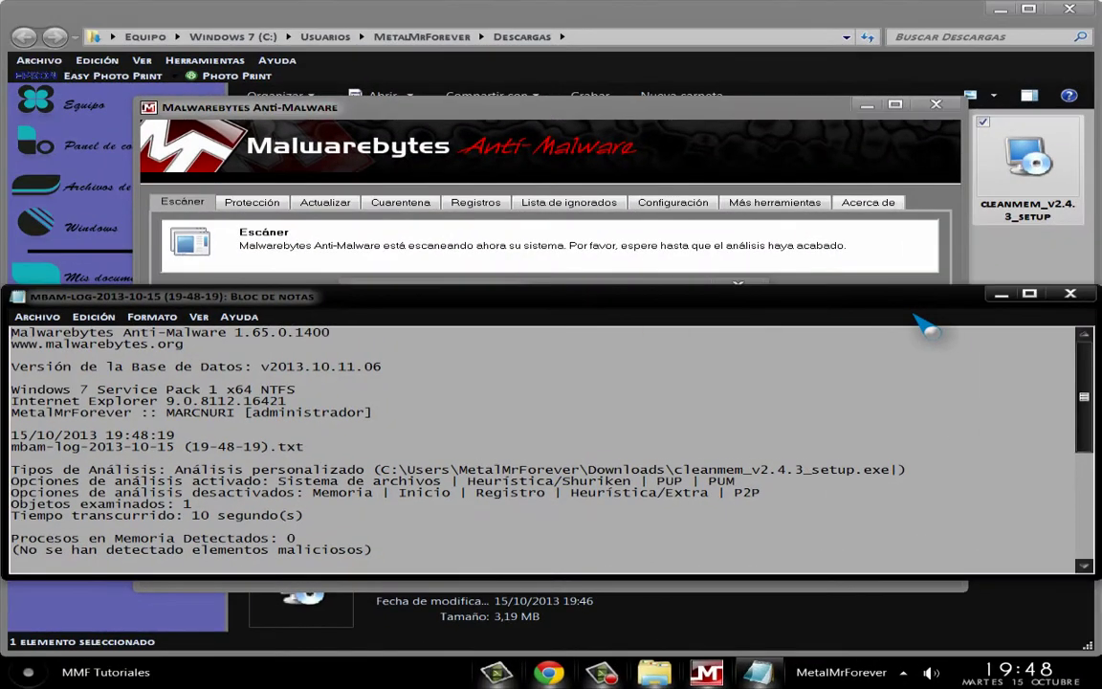
{"action": "left_click", "coordinate": [1001, 295]}
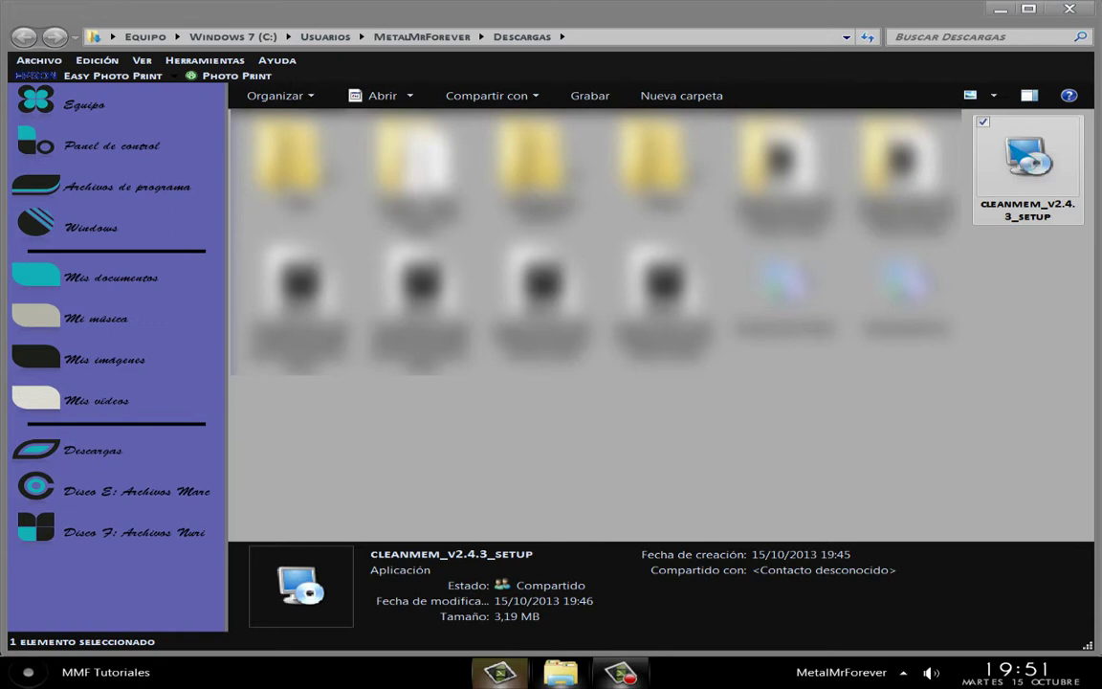
Run the CleanMem installer as administrator, accepting C:\Program Files (x86)\CleanMem and a CleanMem shortcut folder for the current user only.
{"action": "right_click", "coordinate": [1053, 148]}
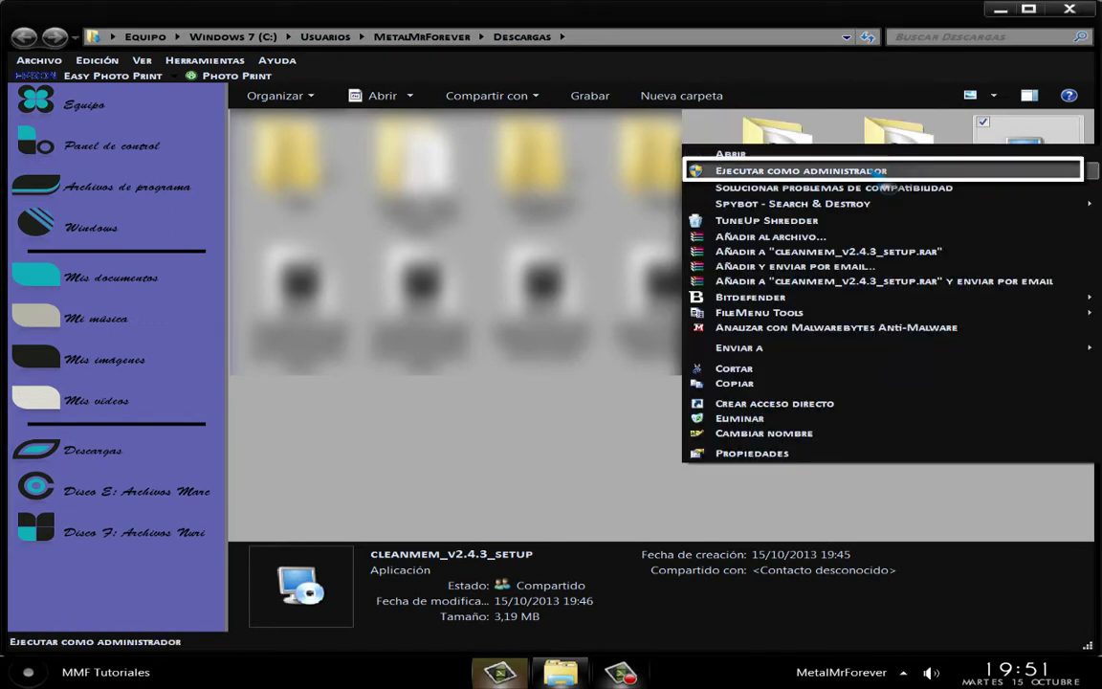
{"action": "left_click", "coordinate": [882, 172]}
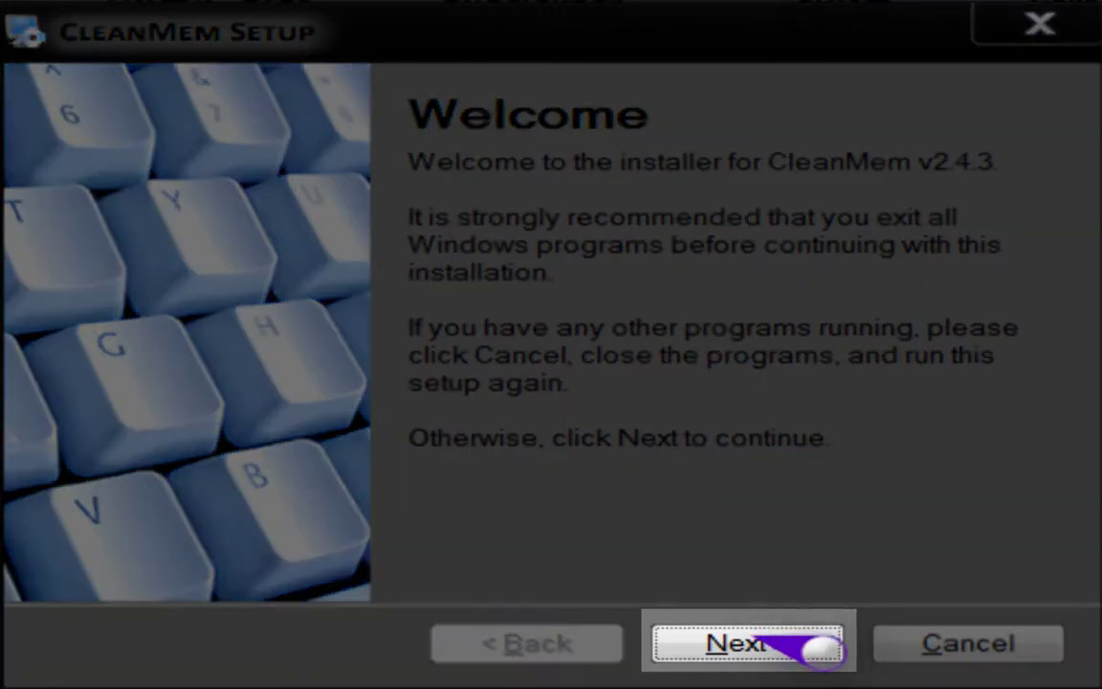
{"action": "left_click", "coordinate": [770, 643]}
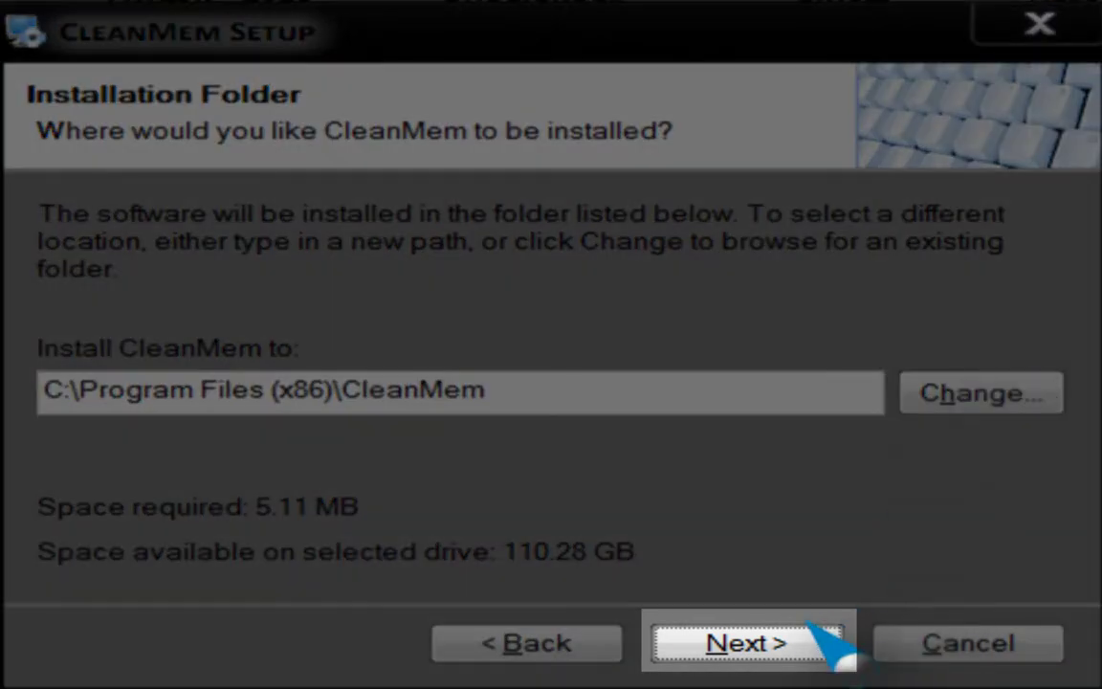
{"action": "left_click", "coordinate": [787, 640]}
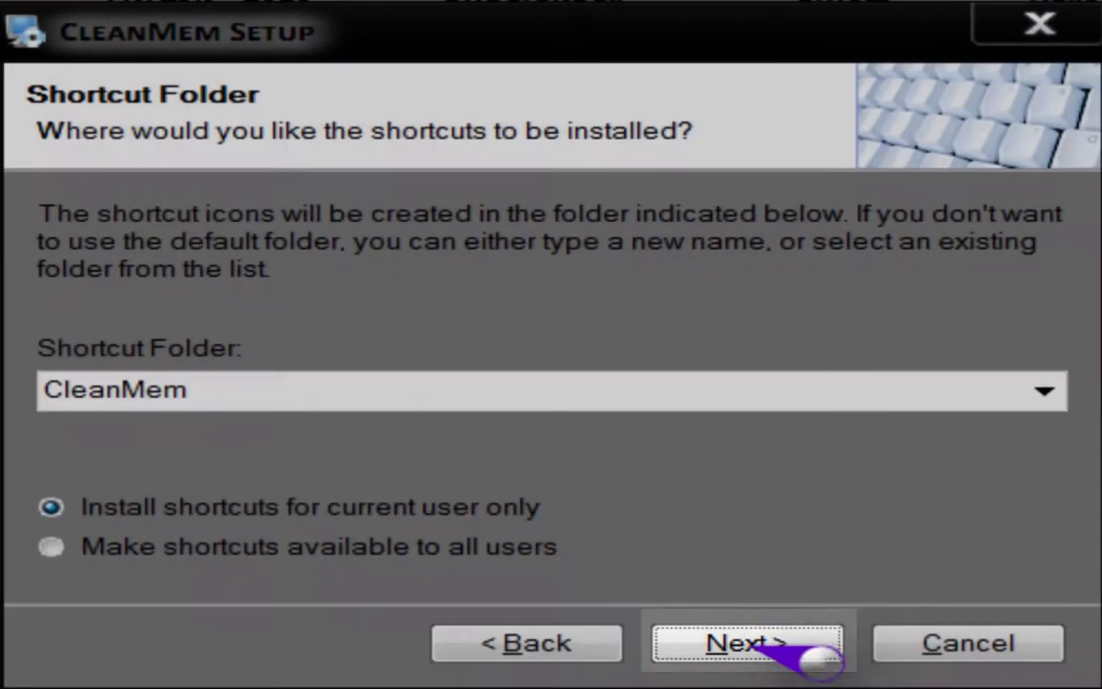
{"action": "left_click", "coordinate": [766, 643]}
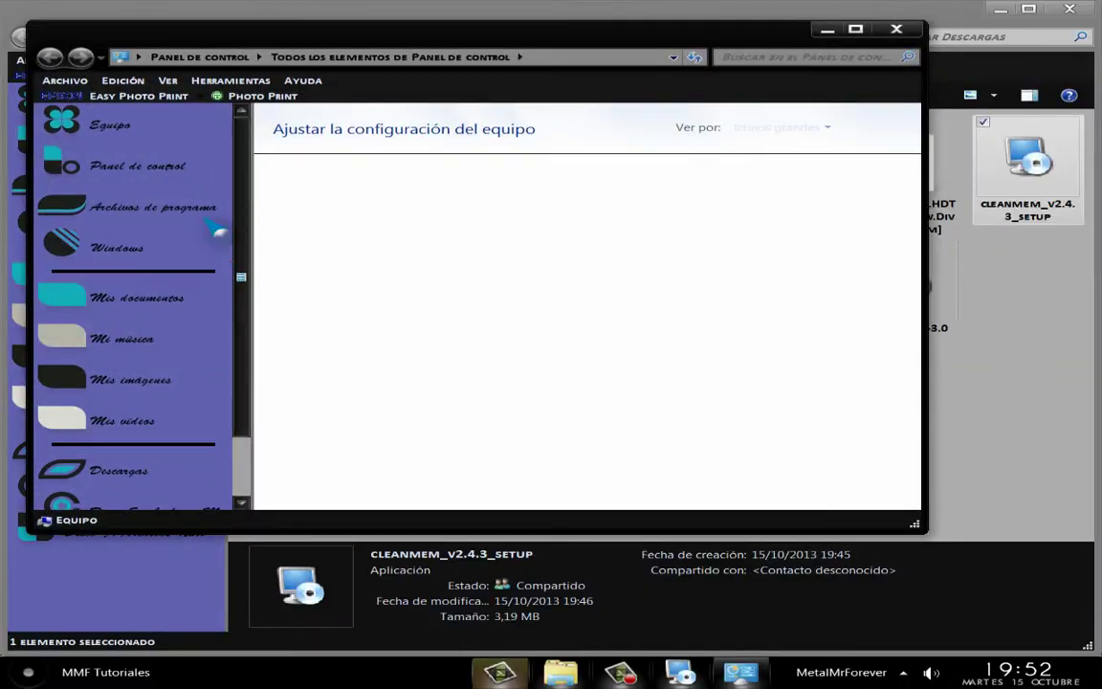
Check in the Control Panel's System information whether Windows is 32-bit or 64-bit, and return to the installer.
{"action": "scroll", "coordinate": [524, 230], "scroll_direction": "down", "scroll_amount": 5}
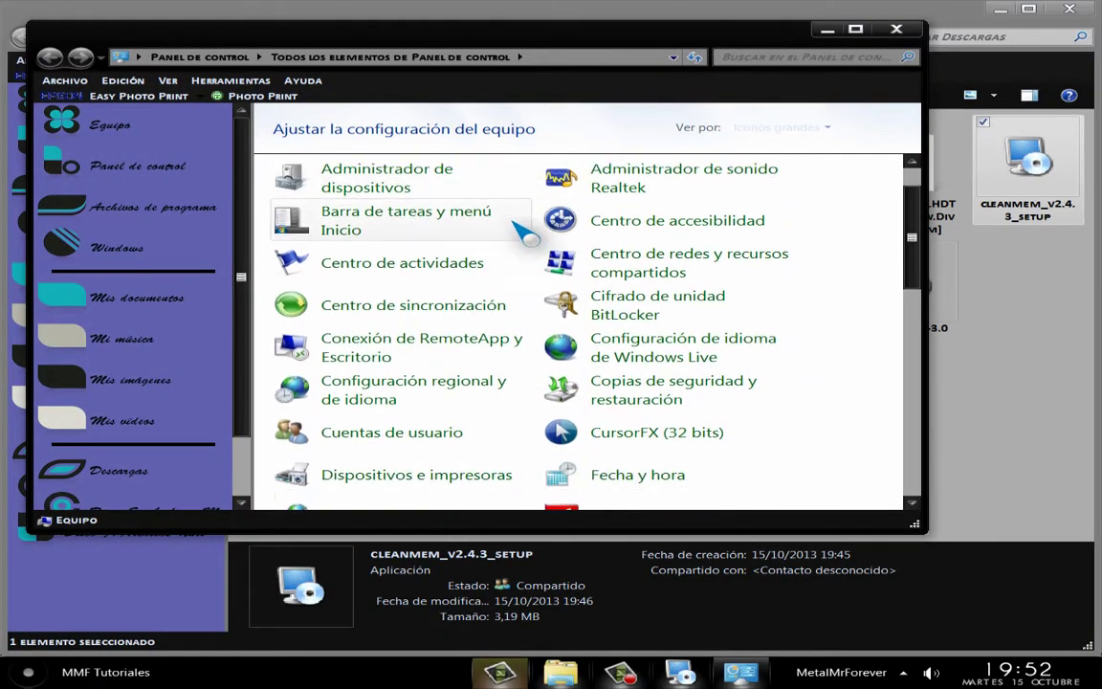
{"action": "scroll", "coordinate": [524, 230], "scroll_direction": "down", "scroll_amount": 8}
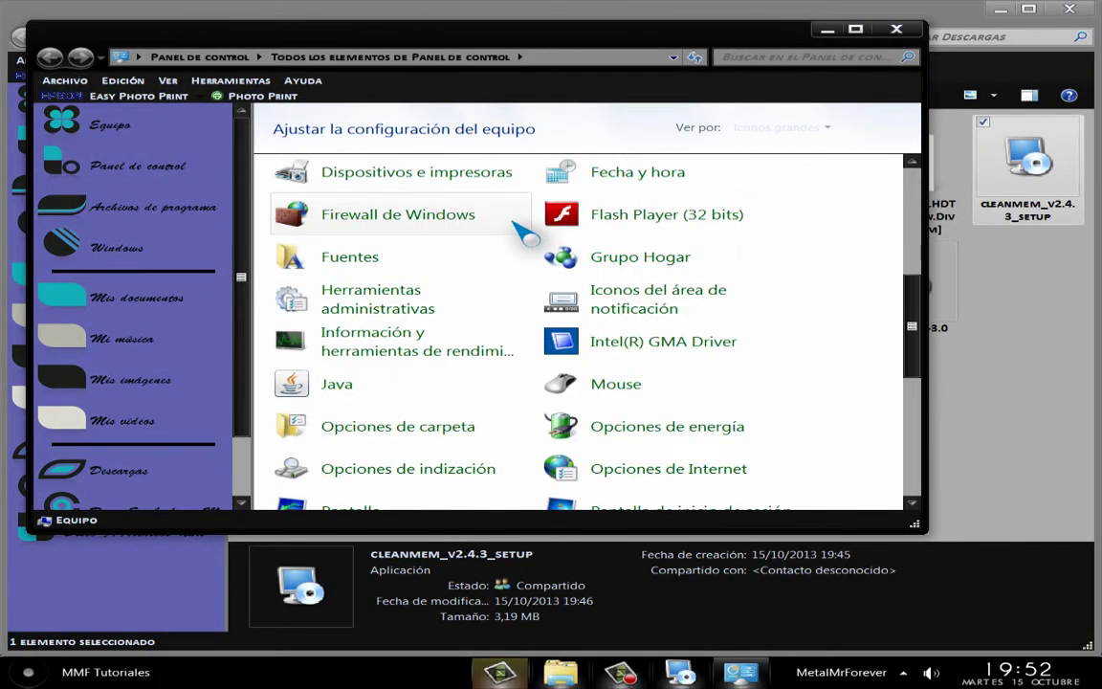
{"action": "scroll", "coordinate": [527, 222], "scroll_direction": "down", "scroll_amount": 1}
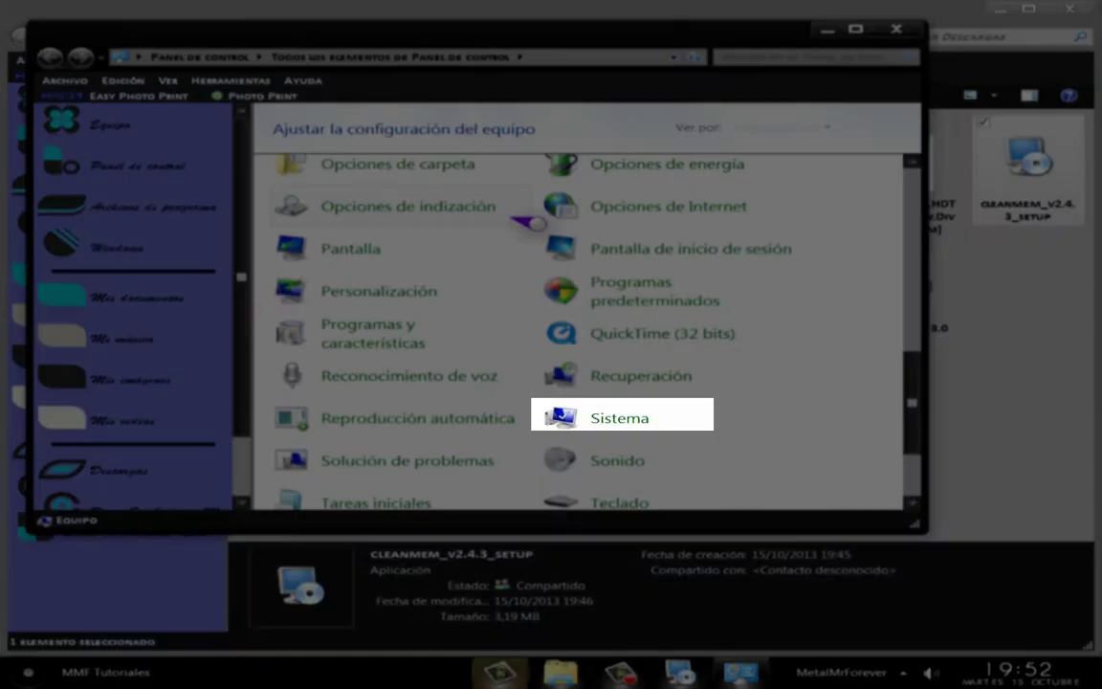
{"action": "left_click", "coordinate": [634, 421]}
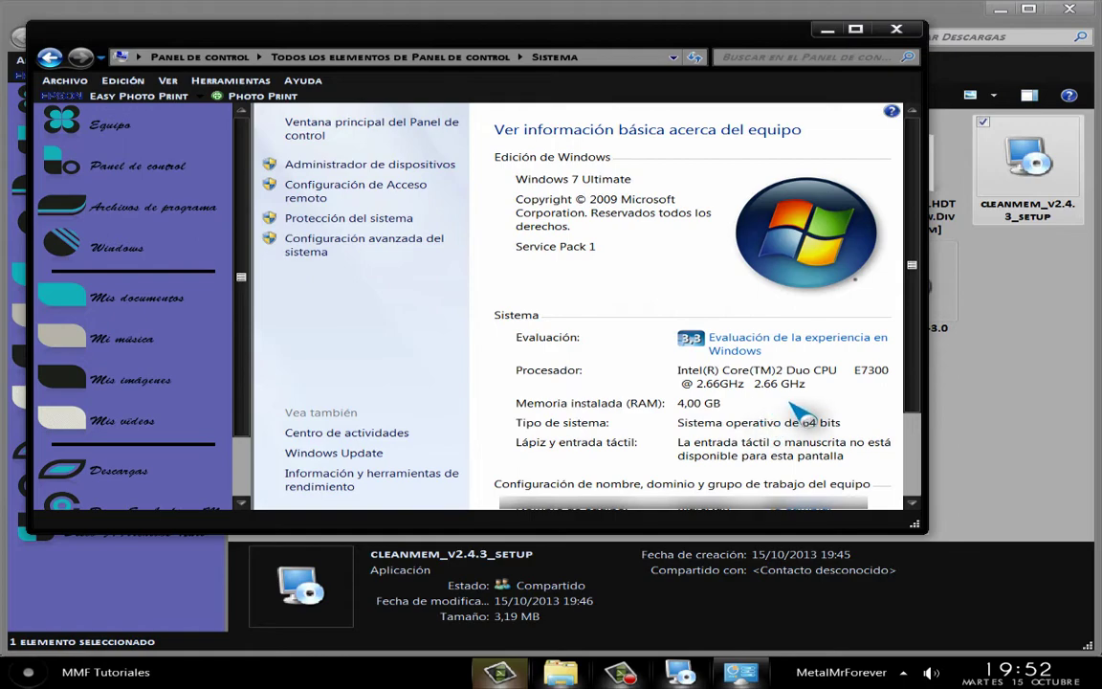
{"action": "left_click", "coordinate": [867, 29]}
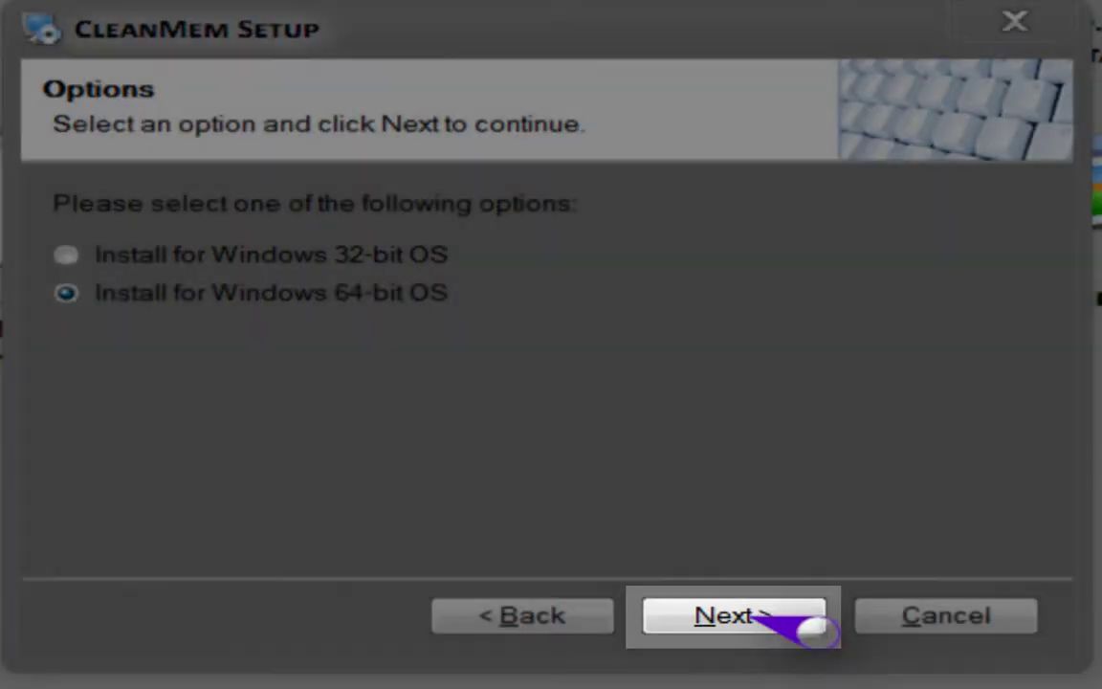
Install CleanMem for Windows 64-bit OS and finish the setup.
{"action": "left_click", "coordinate": [765, 622]}
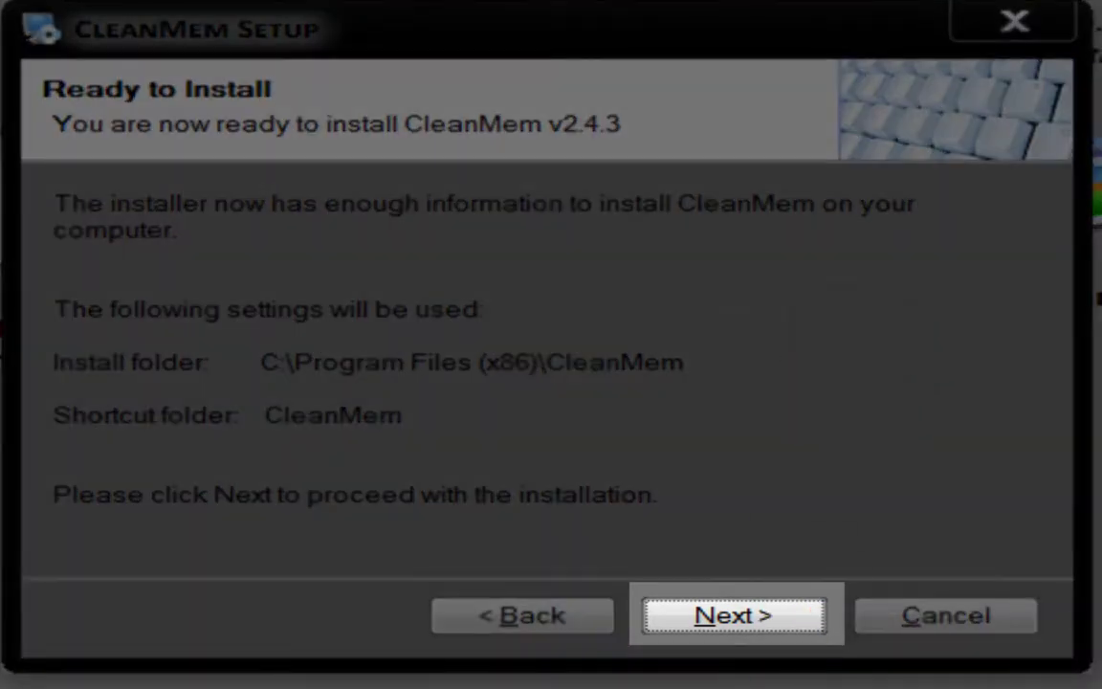
{"action": "left_click", "coordinate": [770, 616]}
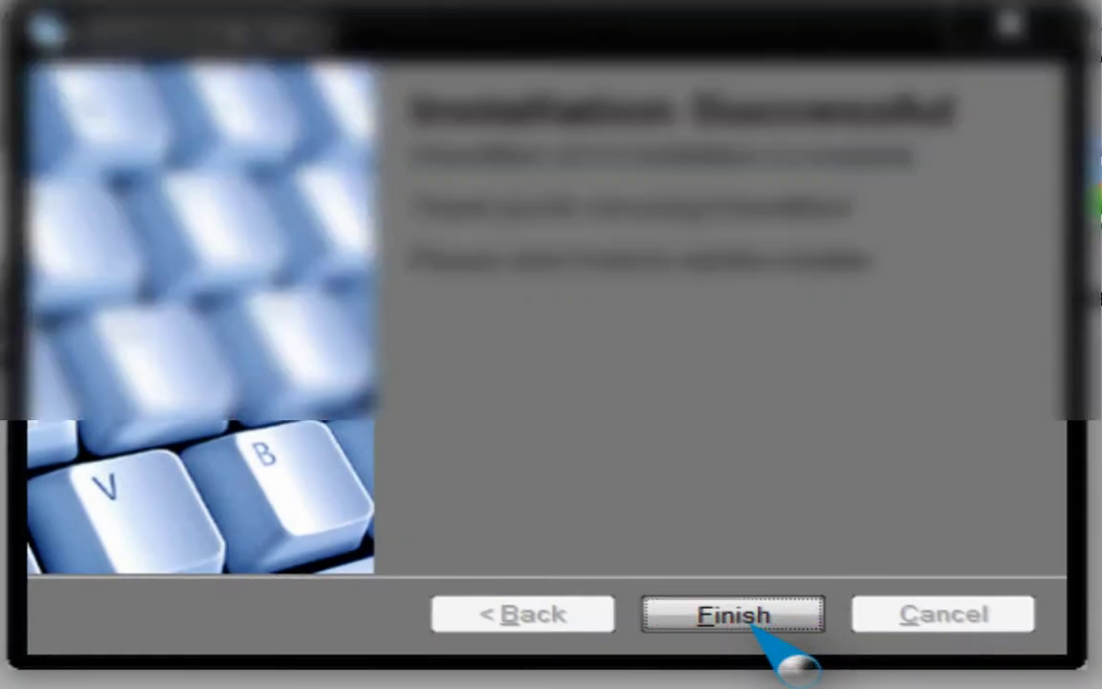
{"action": "left_click", "coordinate": [765, 612]}
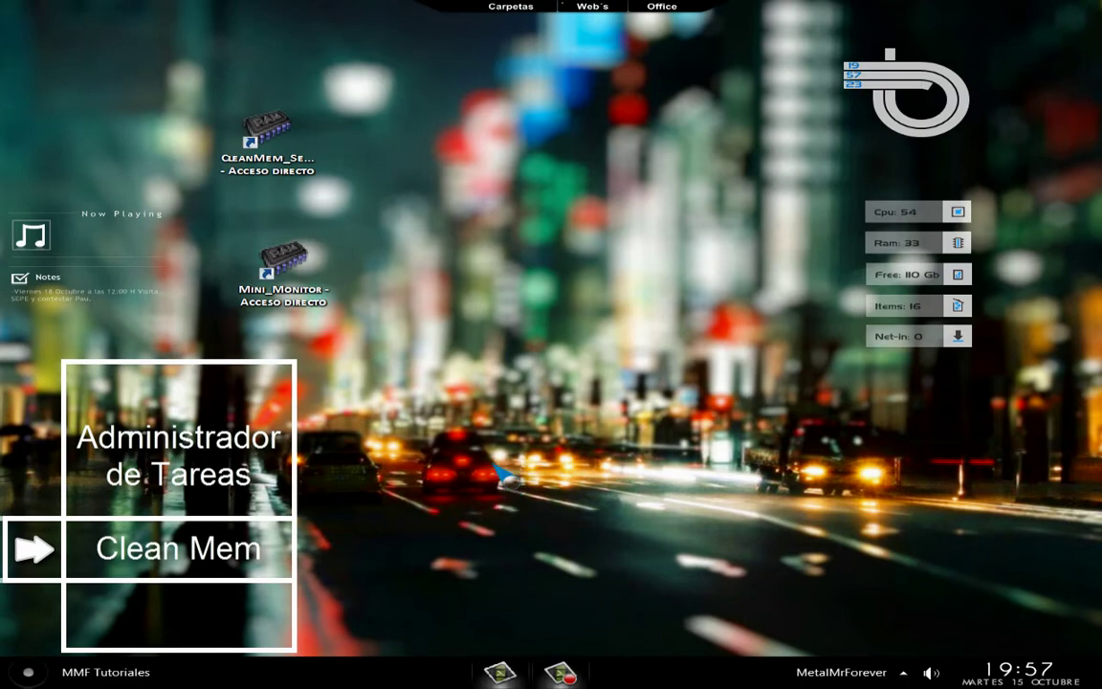
Launch the CleanMem settings wizard from the desktop and enable clearing of the system file cache.
{"action": "double_click", "coordinate": [304, 141]}
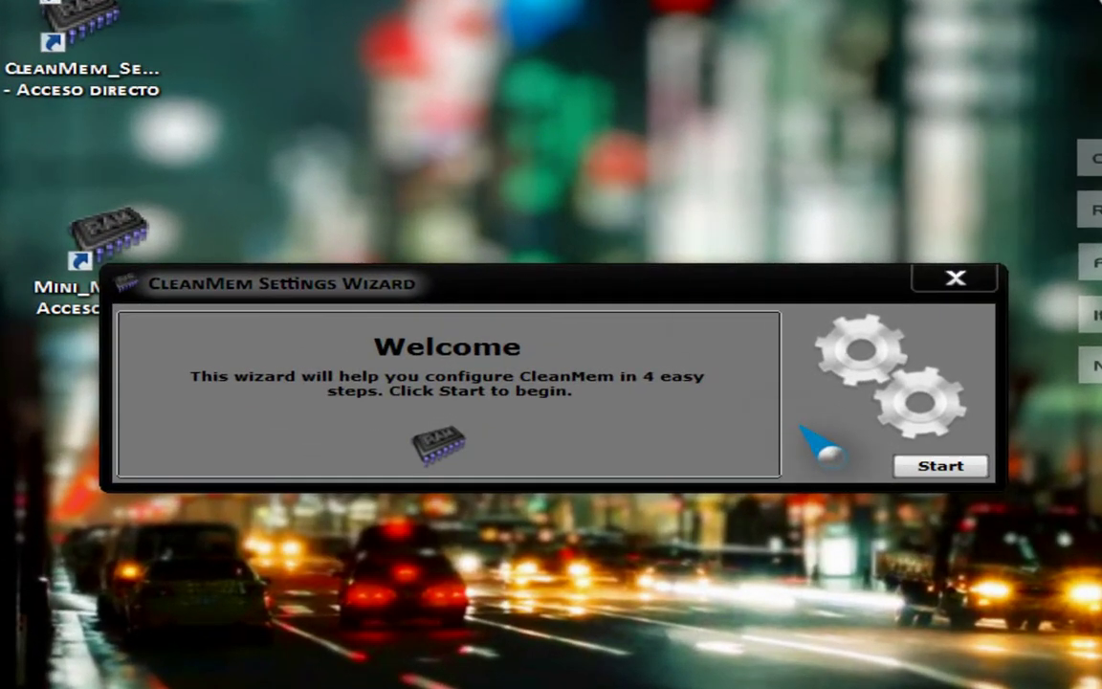
{"action": "left_click", "coordinate": [942, 469]}
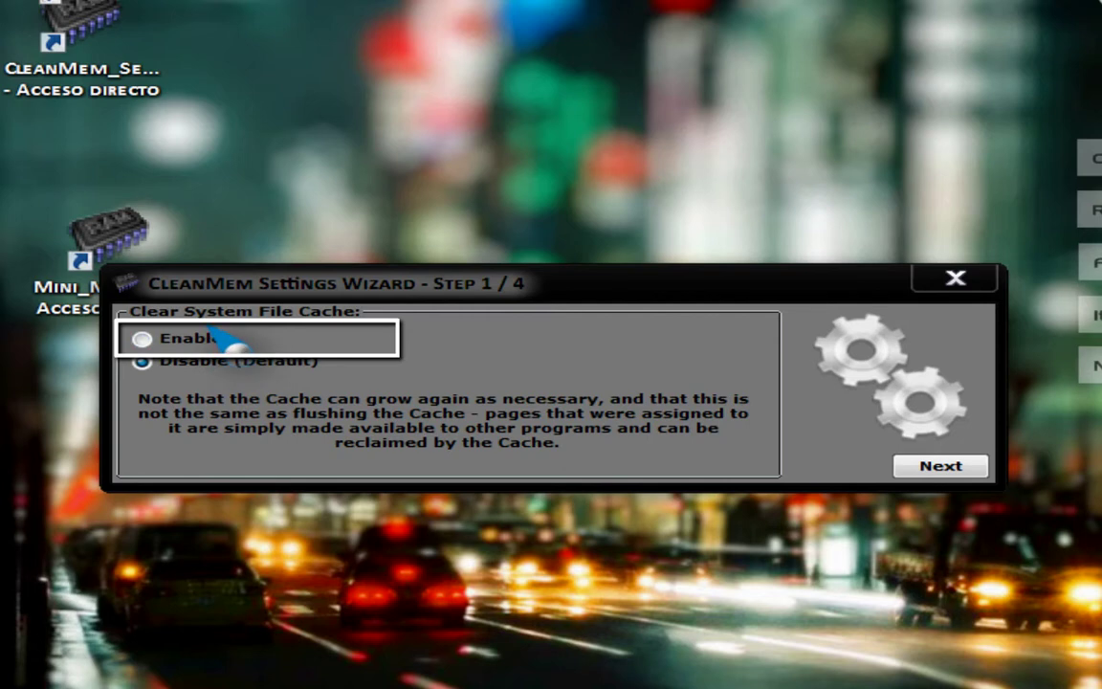
{"action": "left_click", "coordinate": [144, 340]}
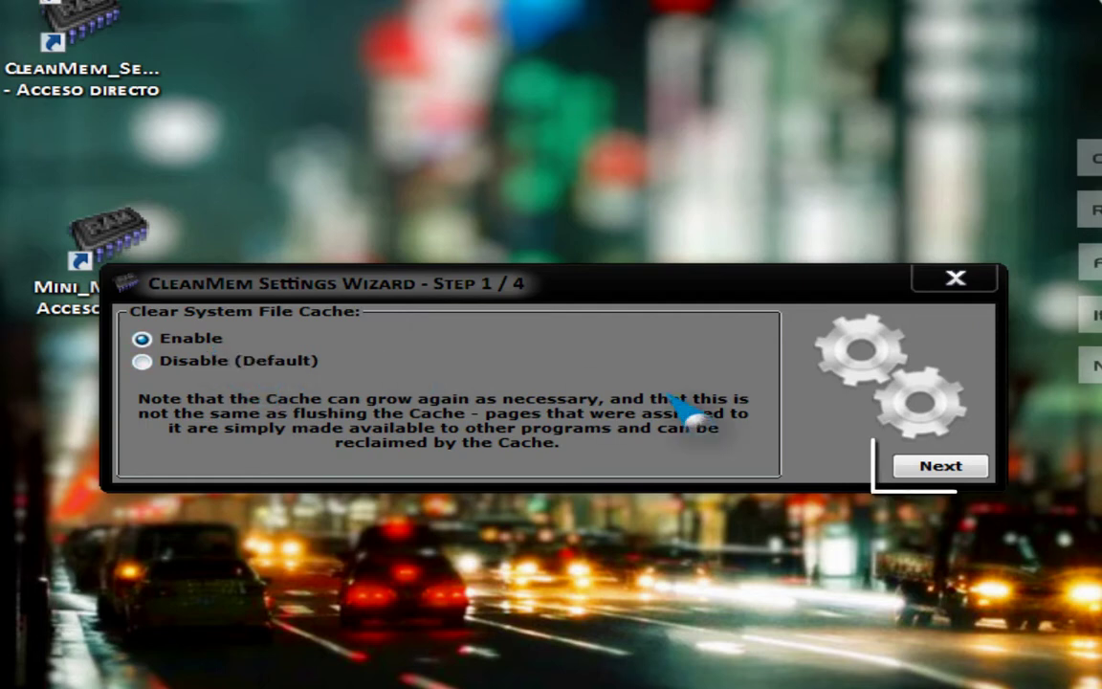
{"action": "left_click", "coordinate": [939, 469]}
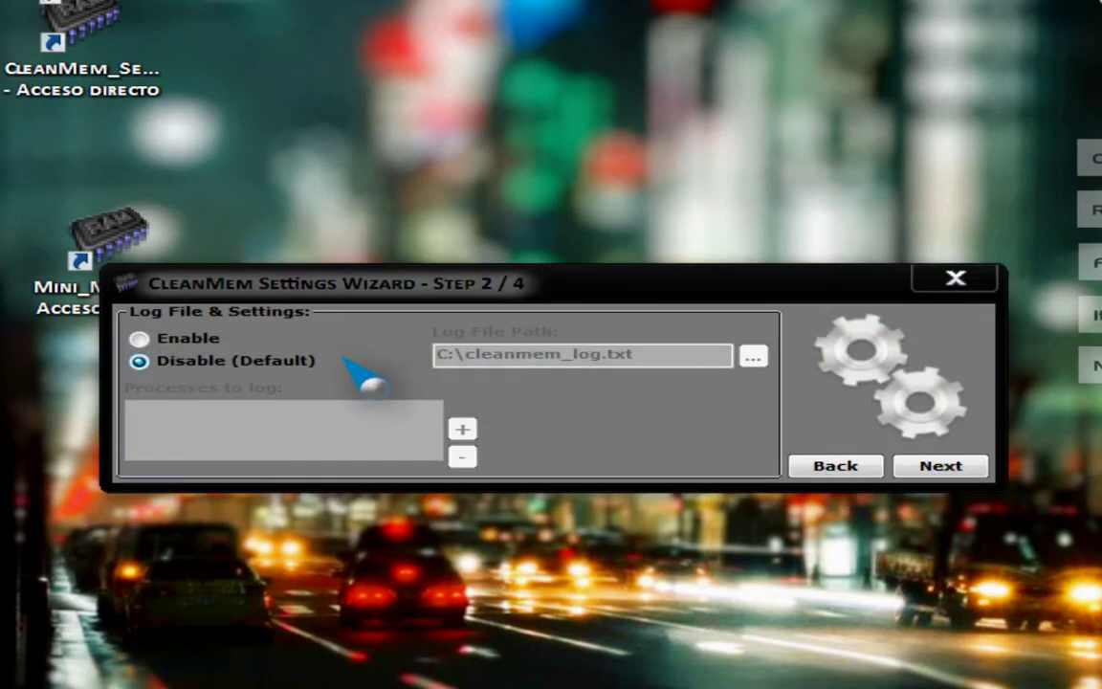
Enable the log file at C:\cleanmem_log.txt and keep the operating mode on All Processes.
{"action": "left_click", "coordinate": [139, 340]}
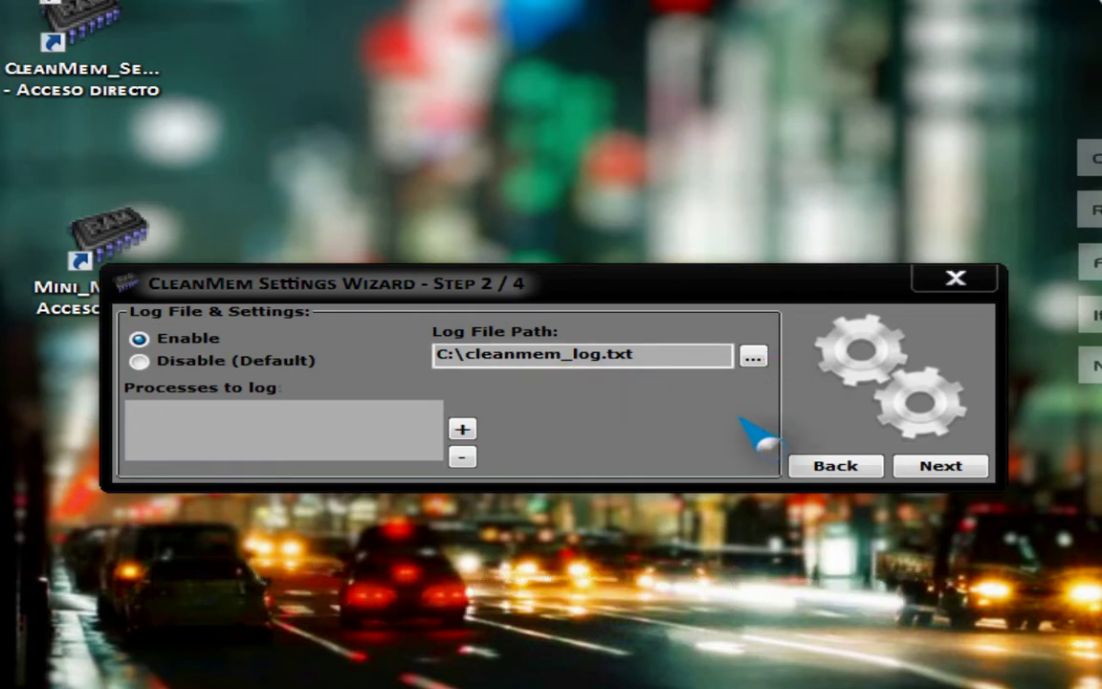
{"action": "left_click", "coordinate": [945, 469]}
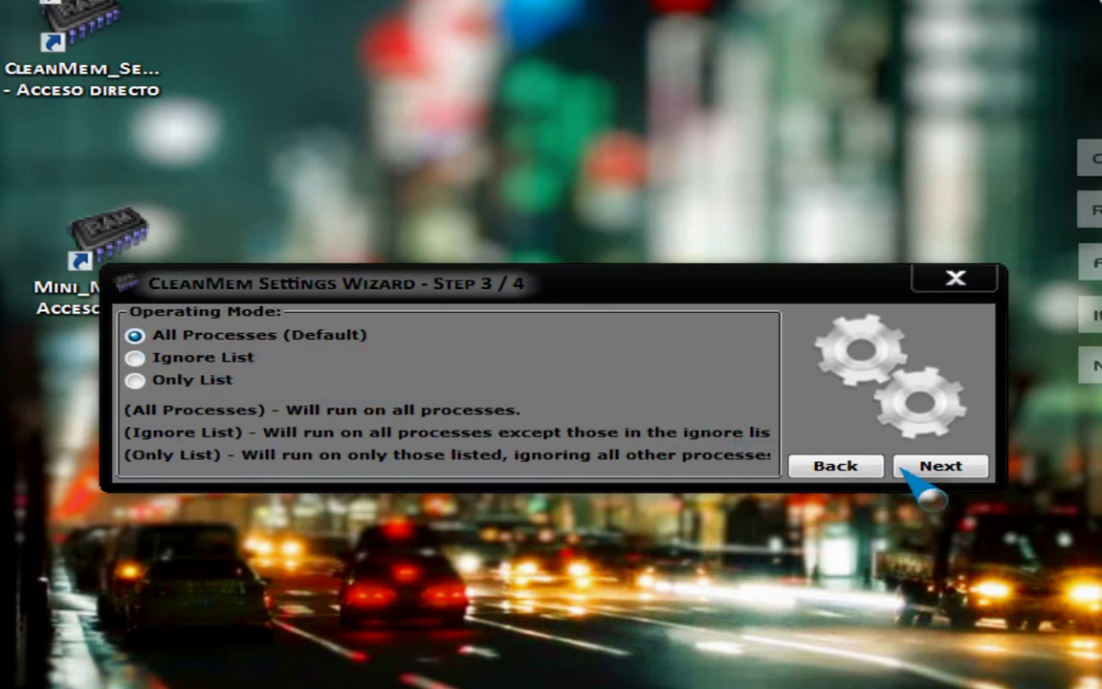
{"action": "left_click", "coordinate": [943, 467]}
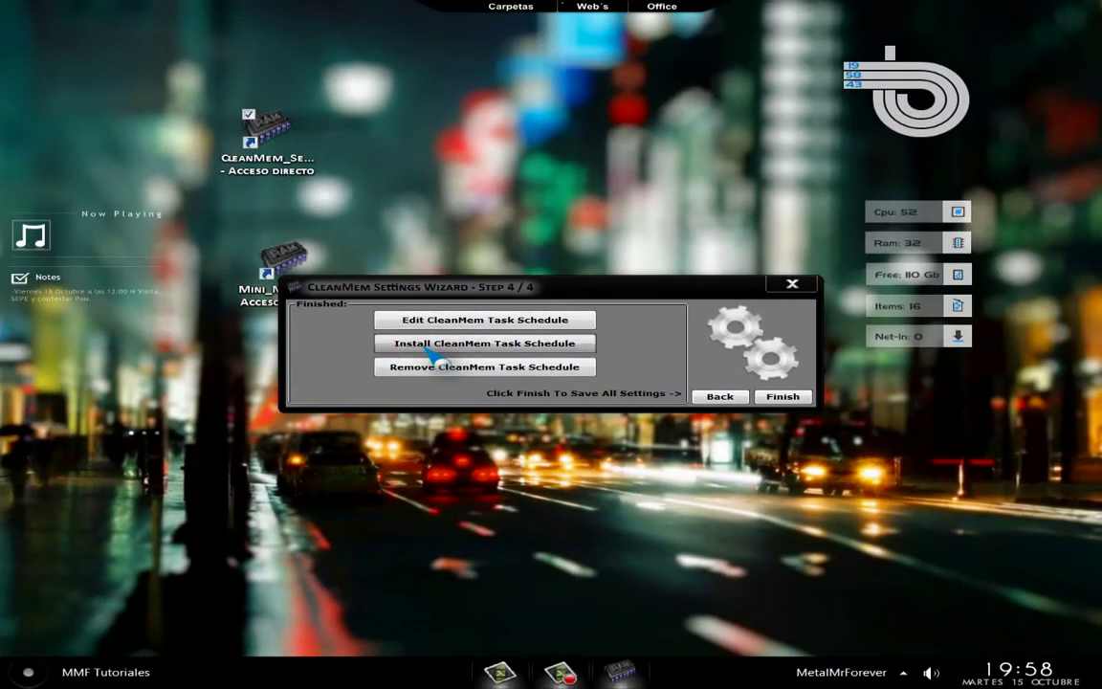
Install the CleanMem task schedule and open the Task Scheduler to edit it.
{"action": "left_click", "coordinate": [490, 335]}
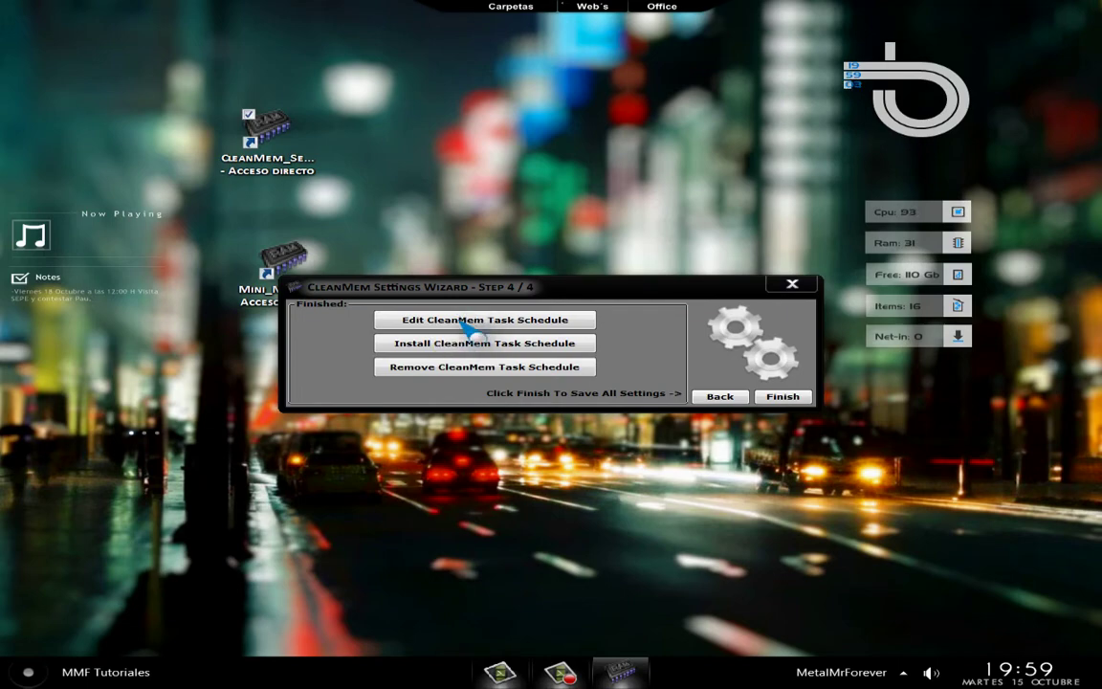
{"action": "left_click", "coordinate": [457, 323]}
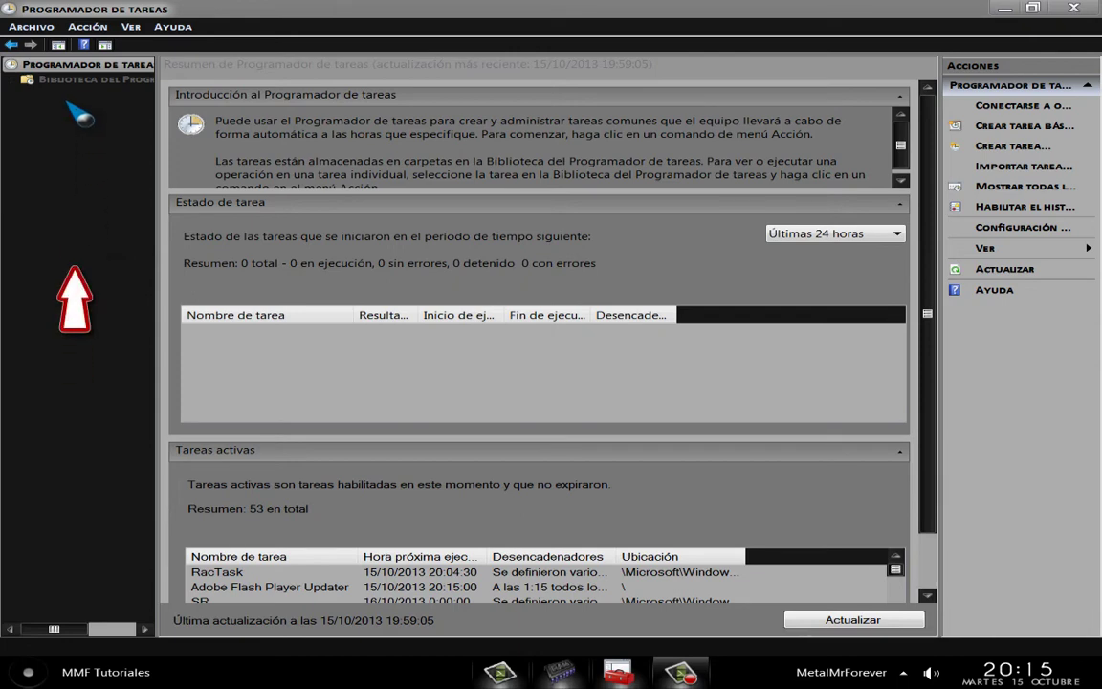
Select the Clean System Memory task in the Task Scheduler library and display its triggers.
{"action": "double_click", "coordinate": [86, 81]}
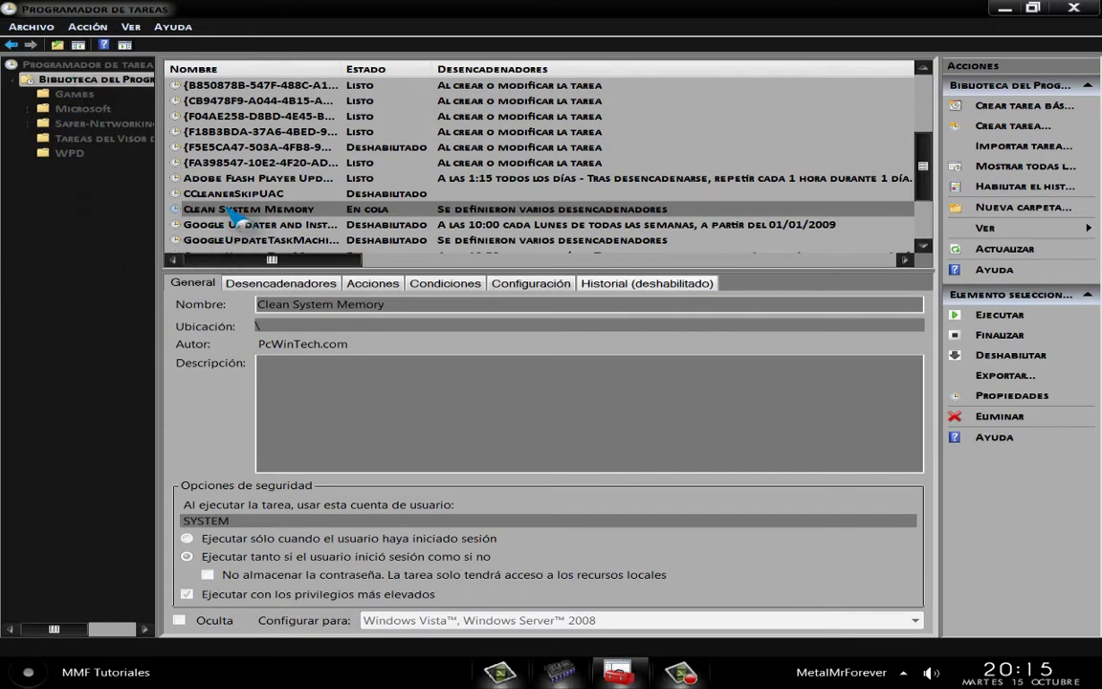
{"action": "left_click", "coordinate": [221, 213]}
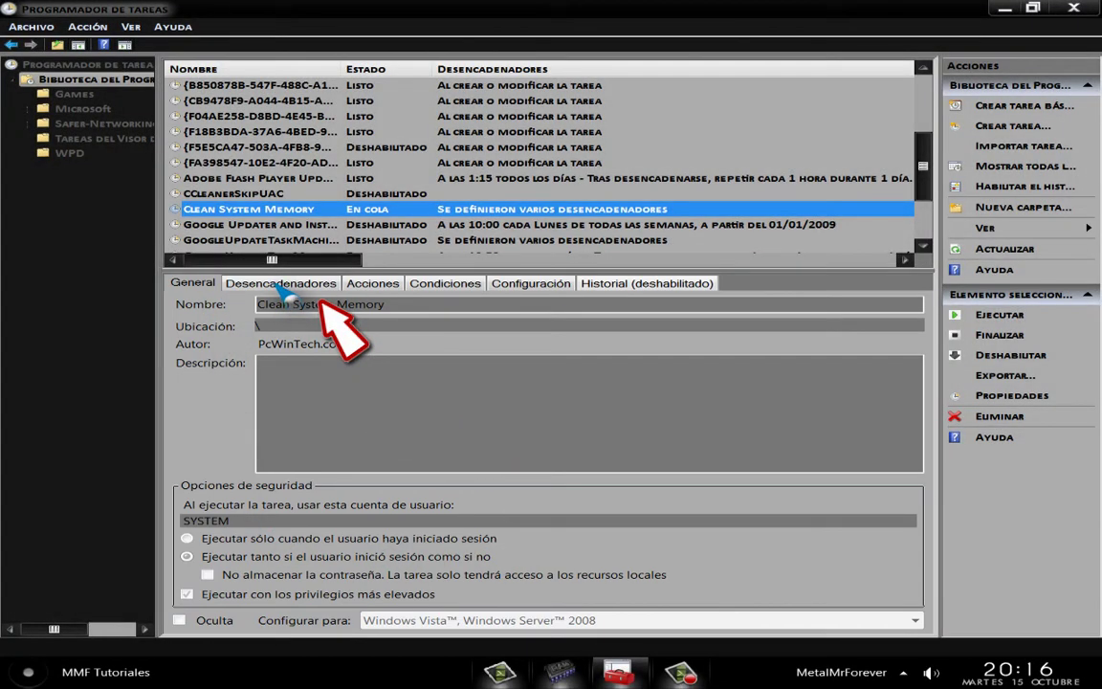
{"action": "left_click", "coordinate": [285, 287]}
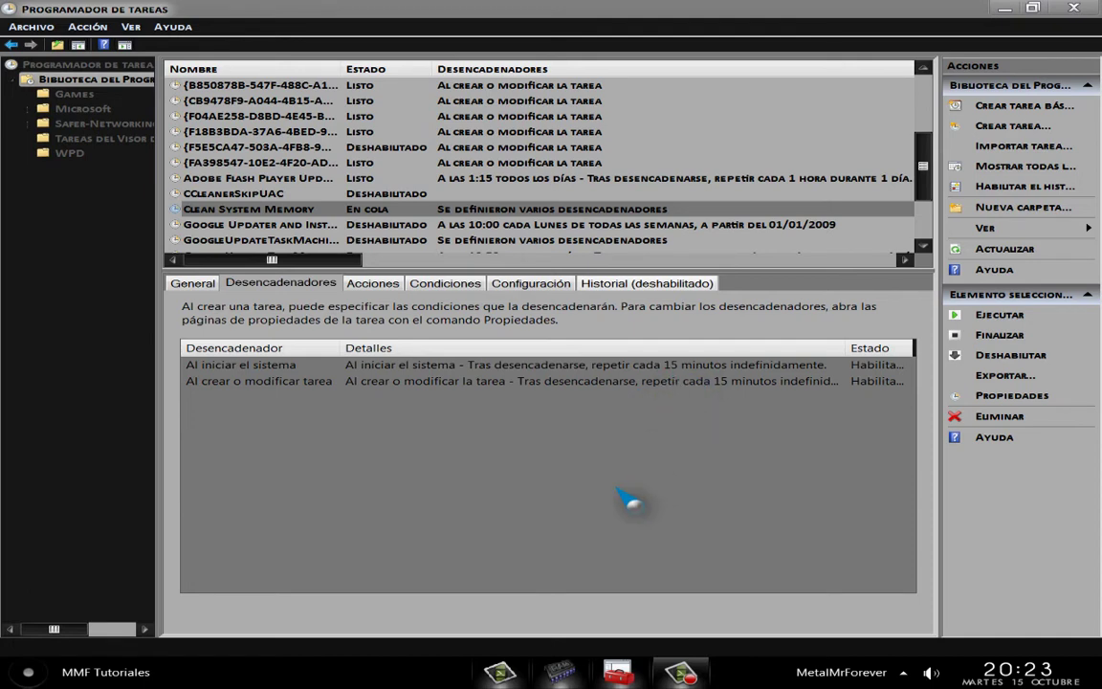
{"action": "left_click", "coordinate": [304, 212]}
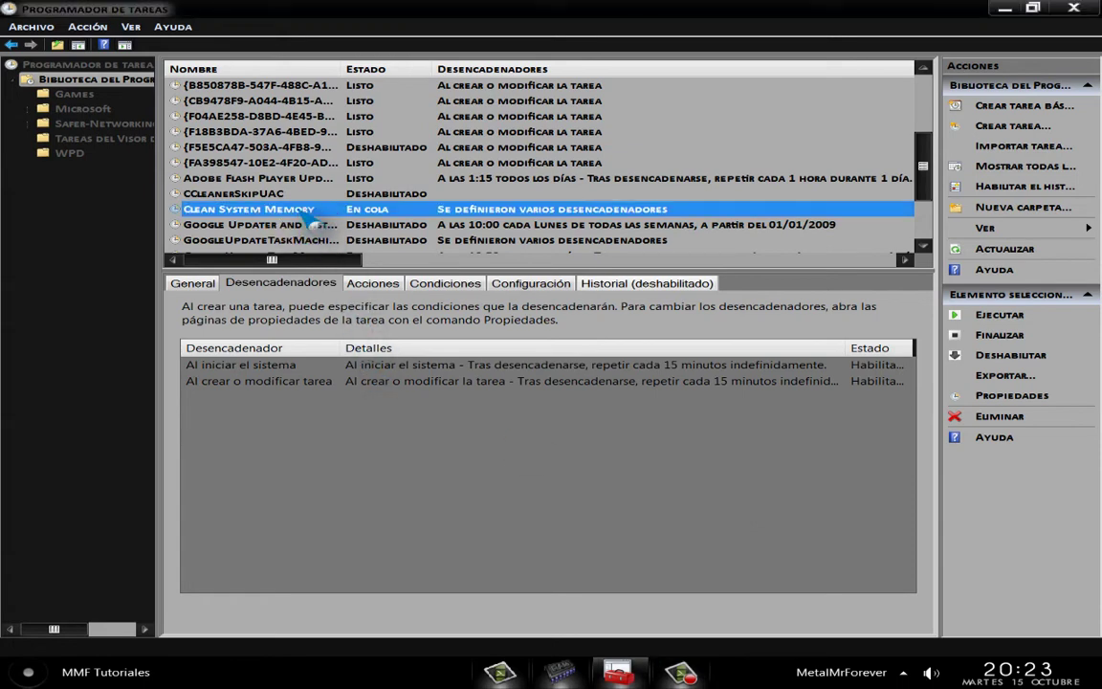
Open the Clean System Memory task's properties and configure the task for Windows 7, Windows Server 2008 R2.
{"action": "left_click", "coordinate": [1007, 397]}
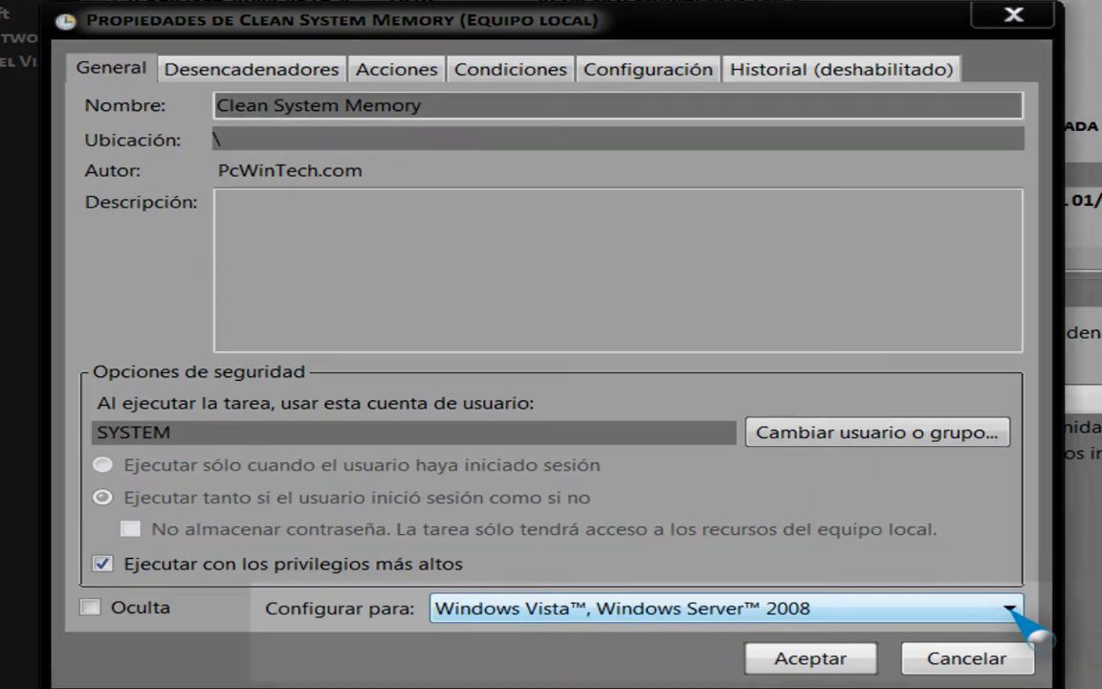
{"action": "left_click", "coordinate": [1007, 609]}
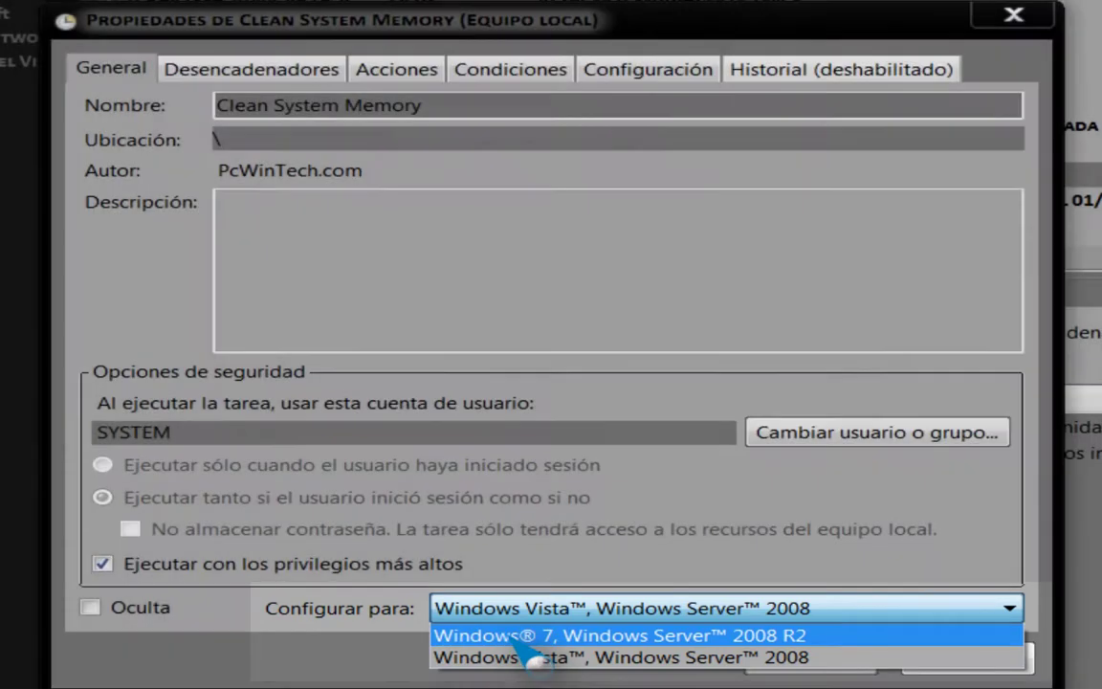
{"action": "left_click", "coordinate": [488, 634]}
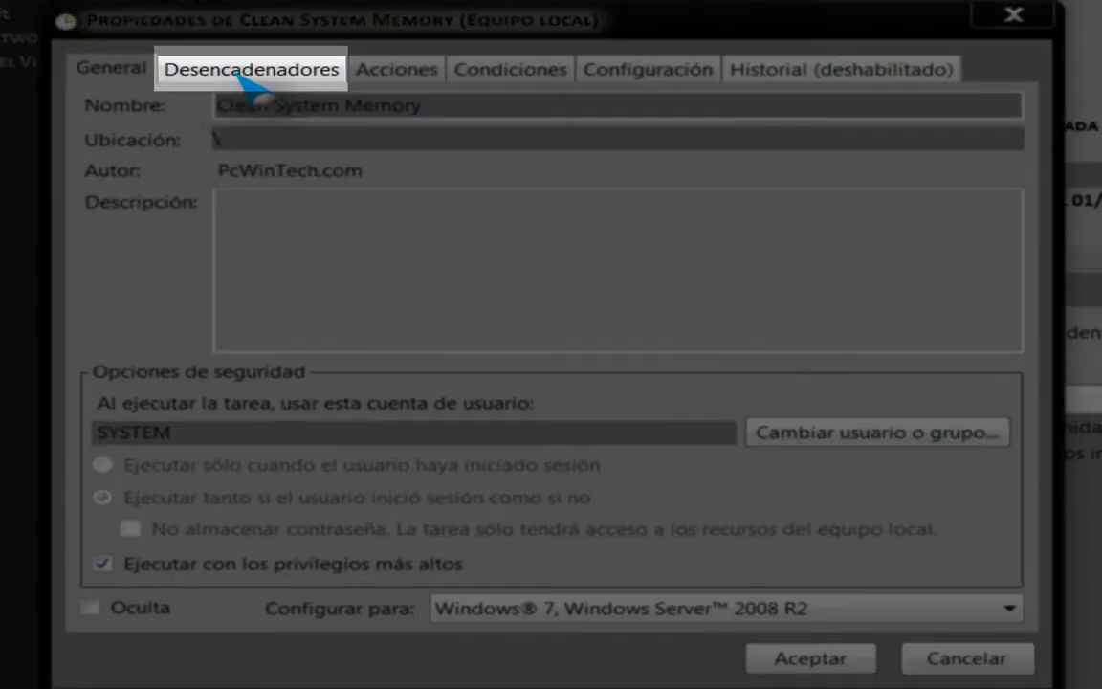
Edit the system startup trigger to repeat every 5 minutes with a delay of 3 minutes.
{"action": "left_click", "coordinate": [244, 75]}
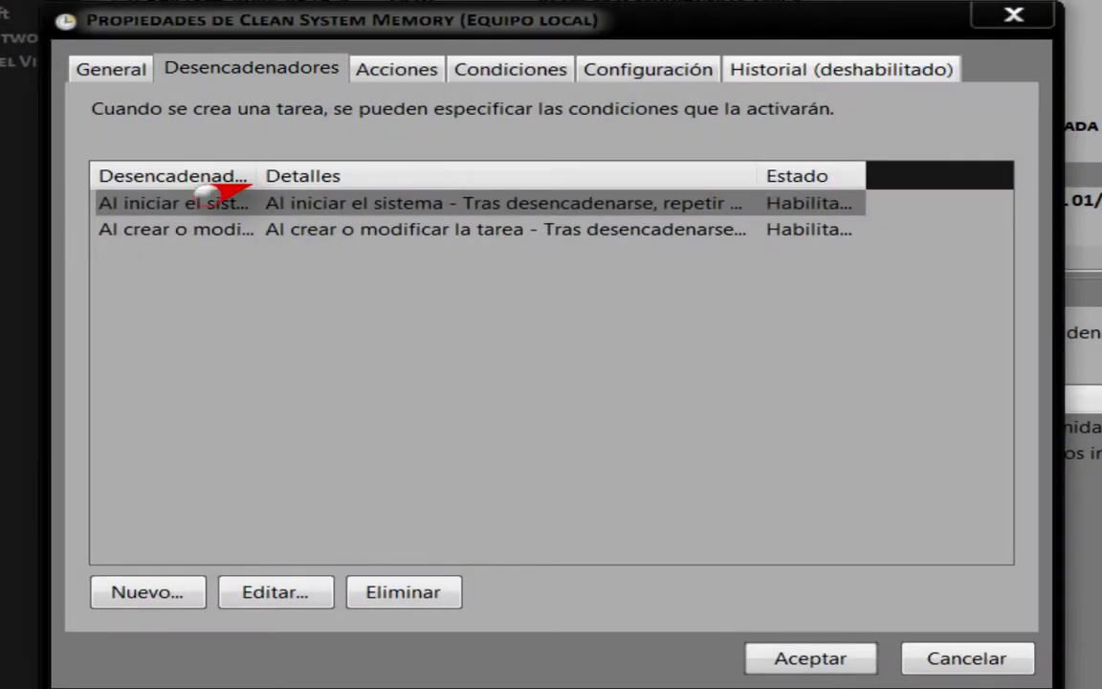
{"action": "left_click_drag", "start_coordinate": [252, 184], "coordinate": [327, 179]}
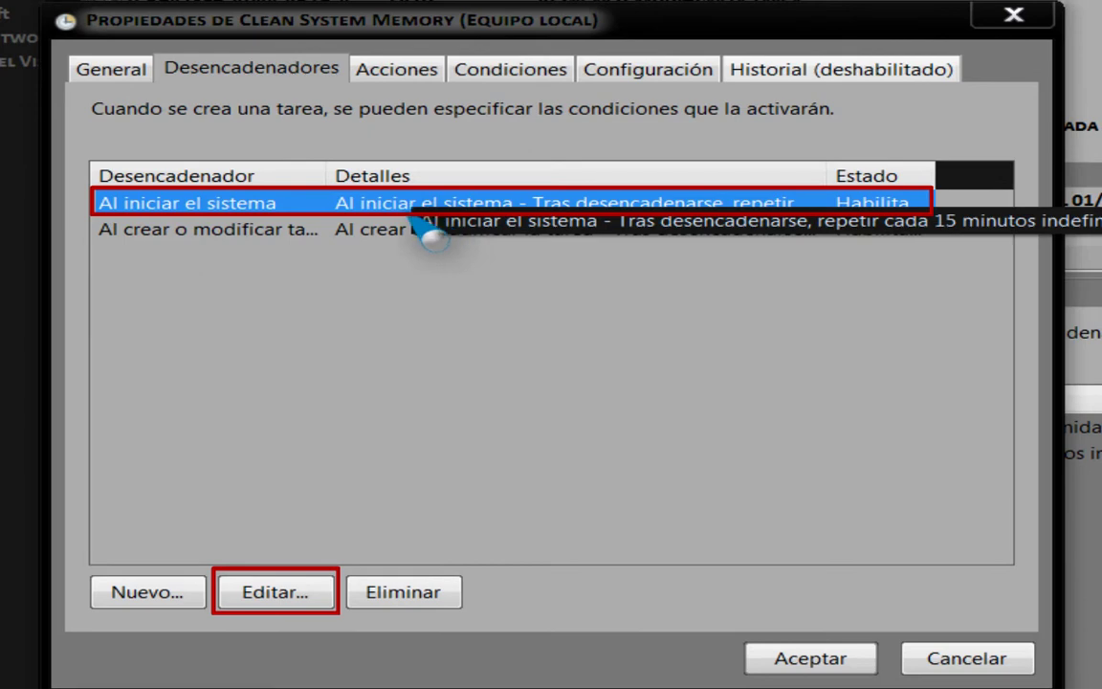
{"action": "left_click", "coordinate": [285, 603]}
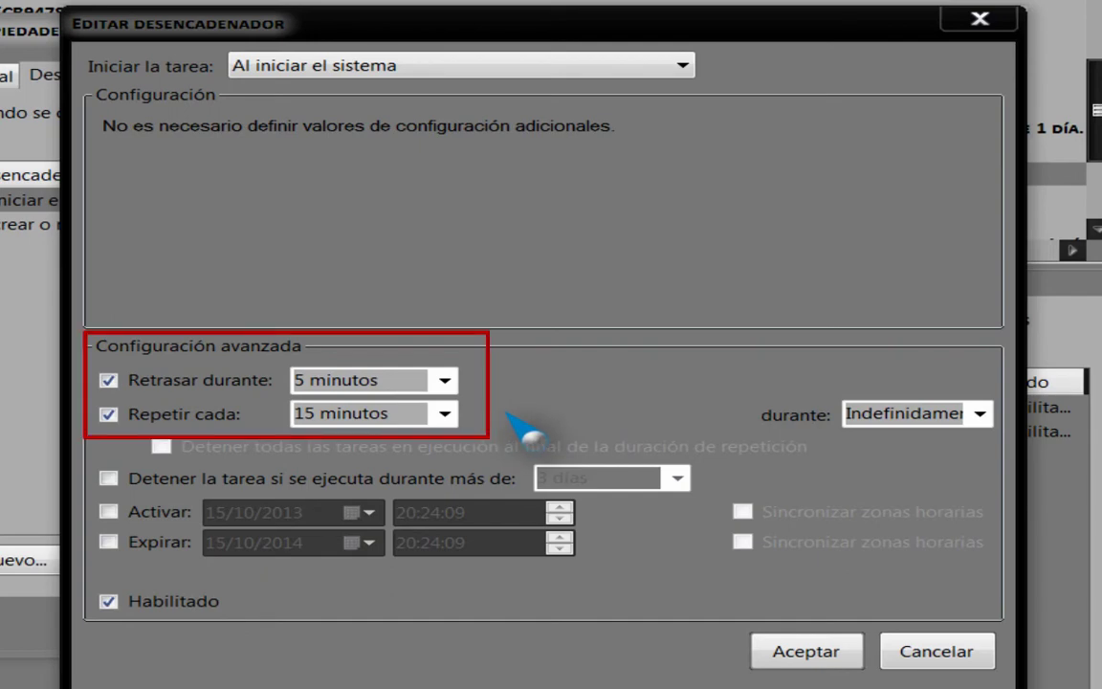
{"action": "left_click", "coordinate": [445, 413]}
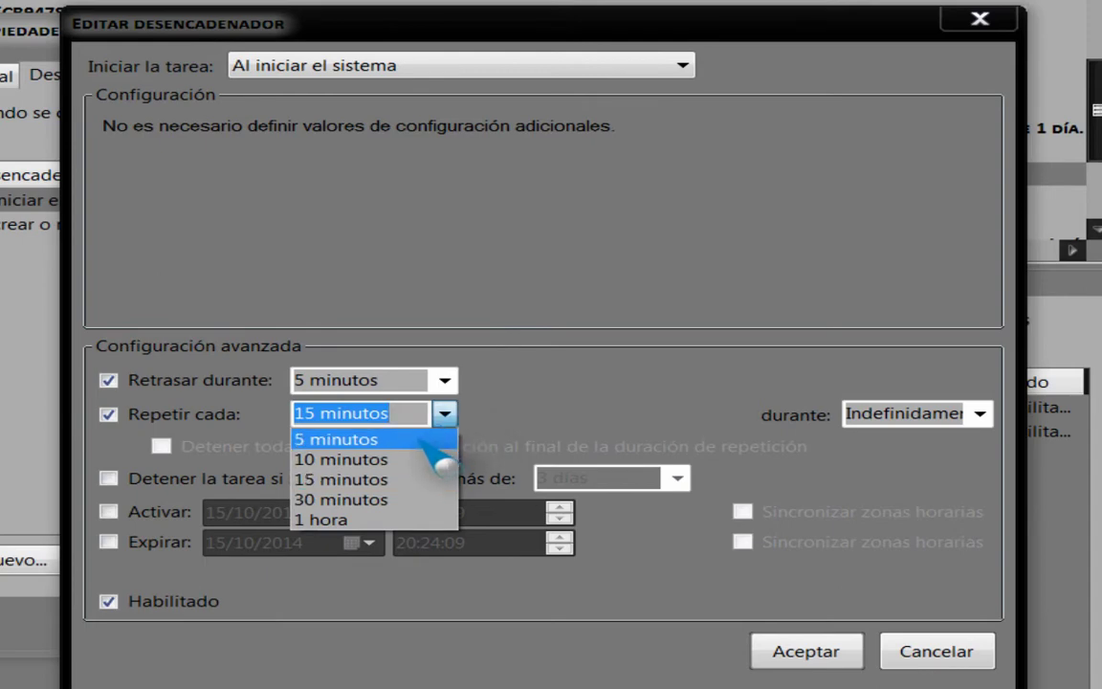
{"action": "left_click", "coordinate": [383, 440]}
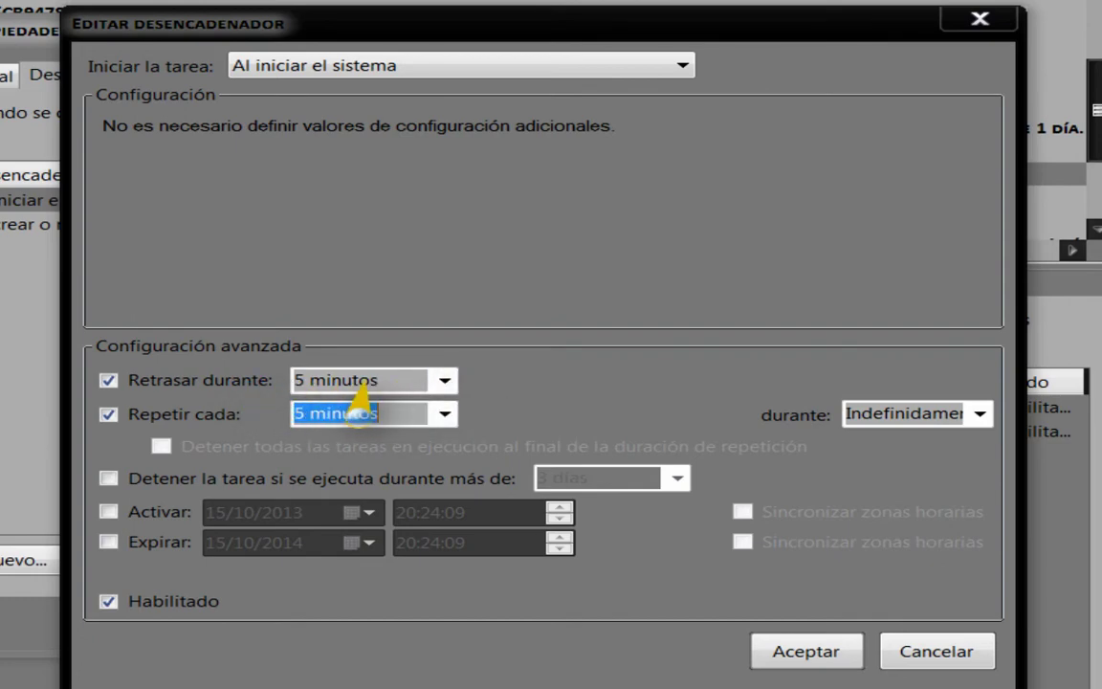
{"action": "left_click", "coordinate": [314, 380]}
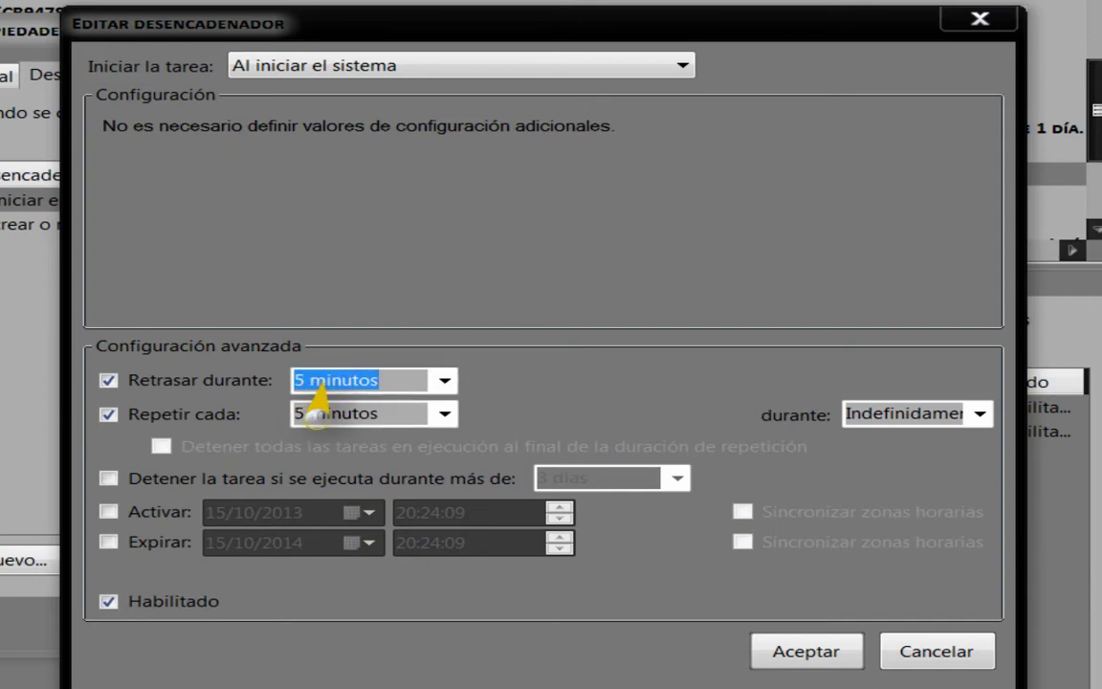
{"action": "key", "text": "BackSpace"}
{"action": "type", "text": "3"}
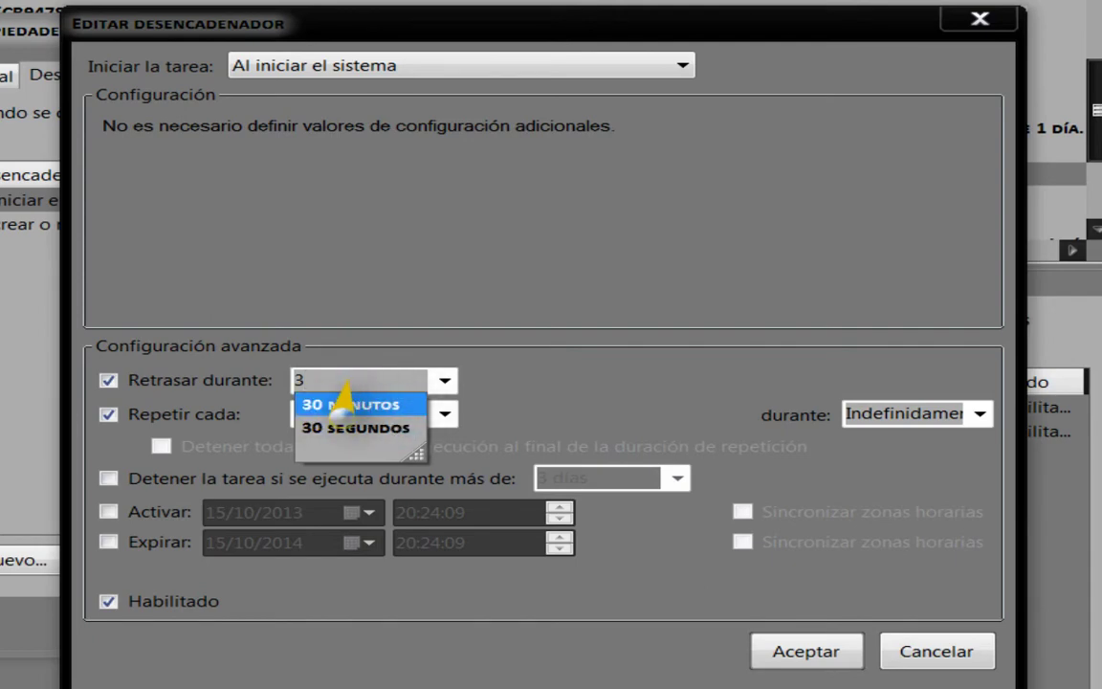
{"action": "type", "text": "minutos"}
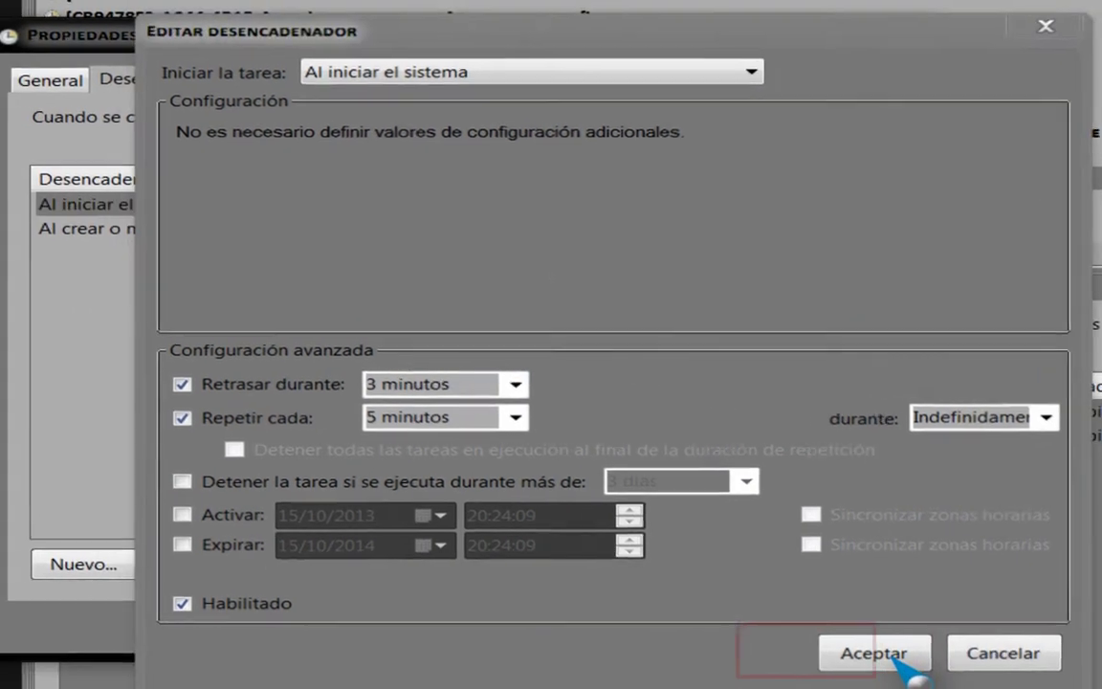
{"action": "left_click", "coordinate": [823, 654]}
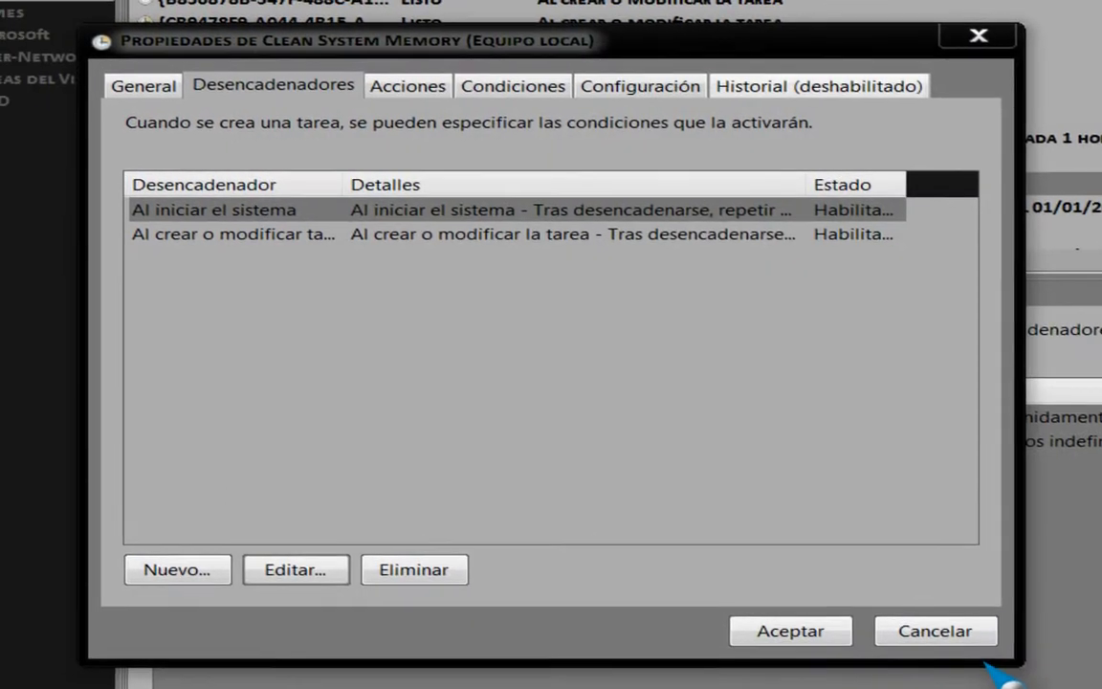
Set the task creation or modification trigger to repeat every 5 minutes, then review the additional settings and save the task properties.
{"action": "left_click", "coordinate": [289, 239]}
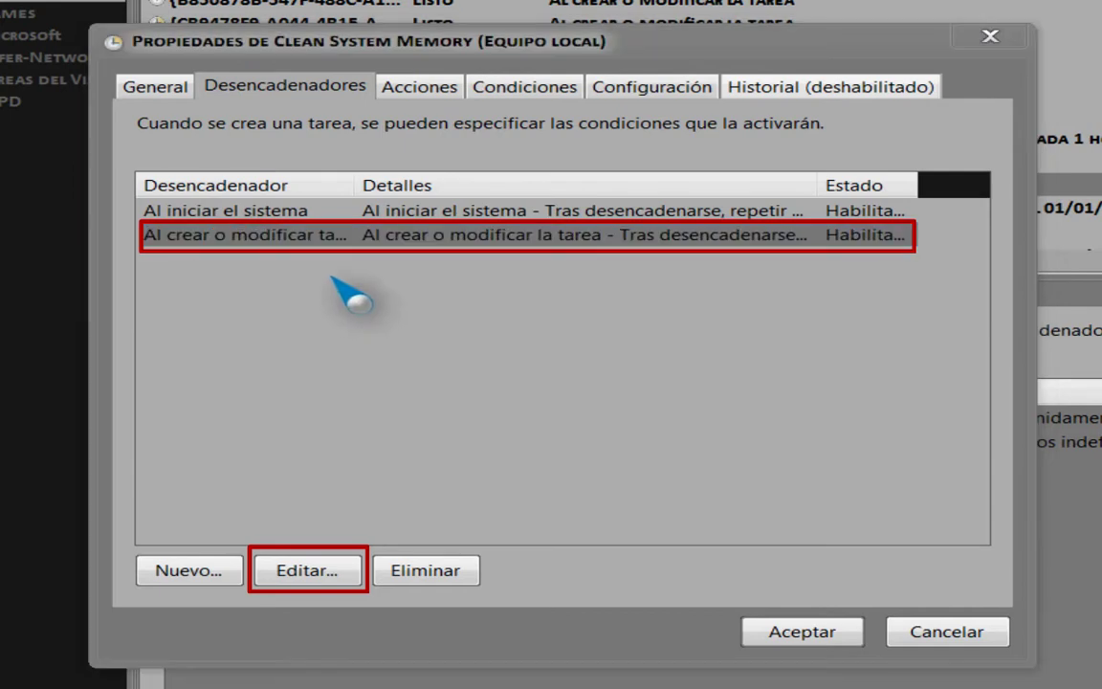
{"action": "double_click", "coordinate": [238, 238]}
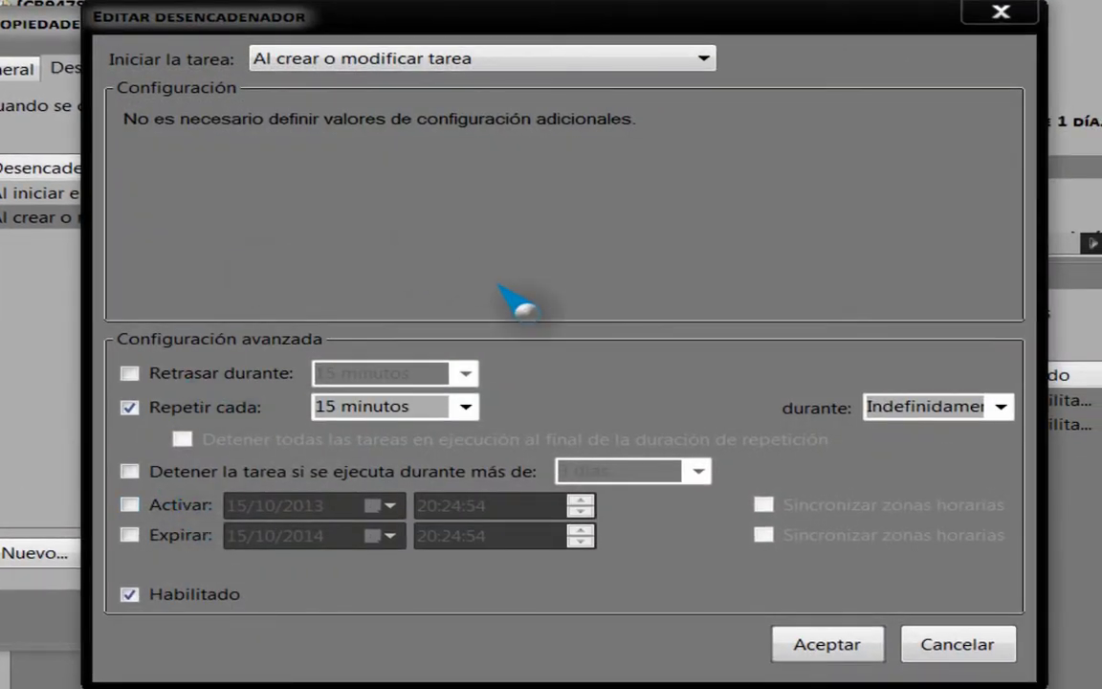
{"action": "left_click", "coordinate": [466, 407]}
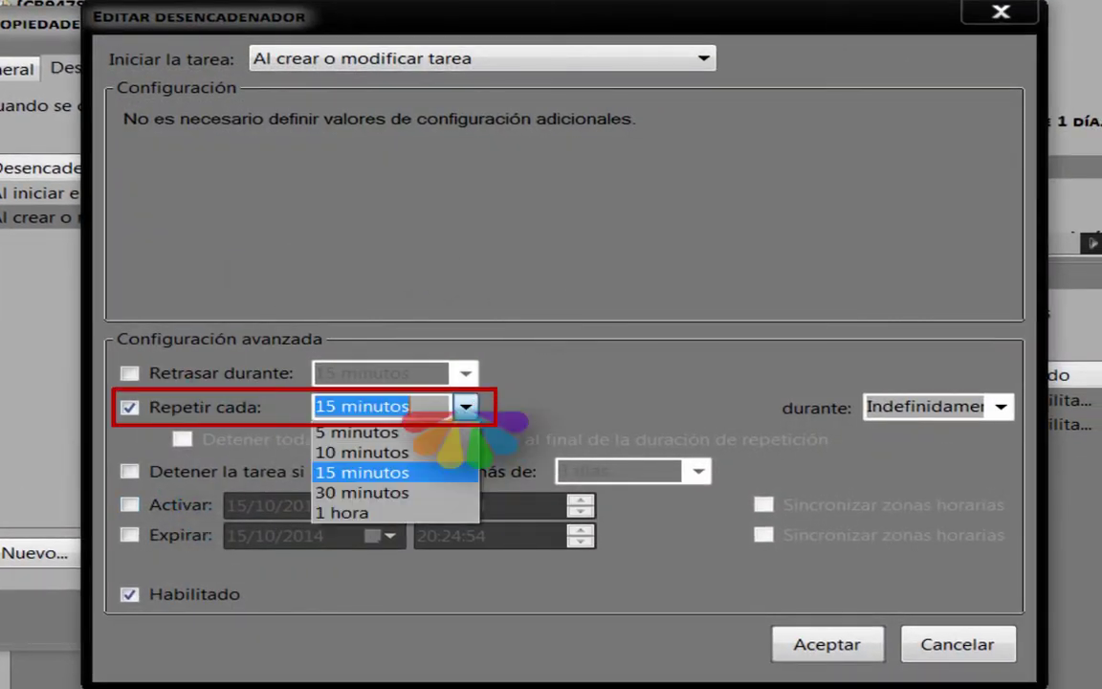
{"action": "left_click", "coordinate": [383, 434]}
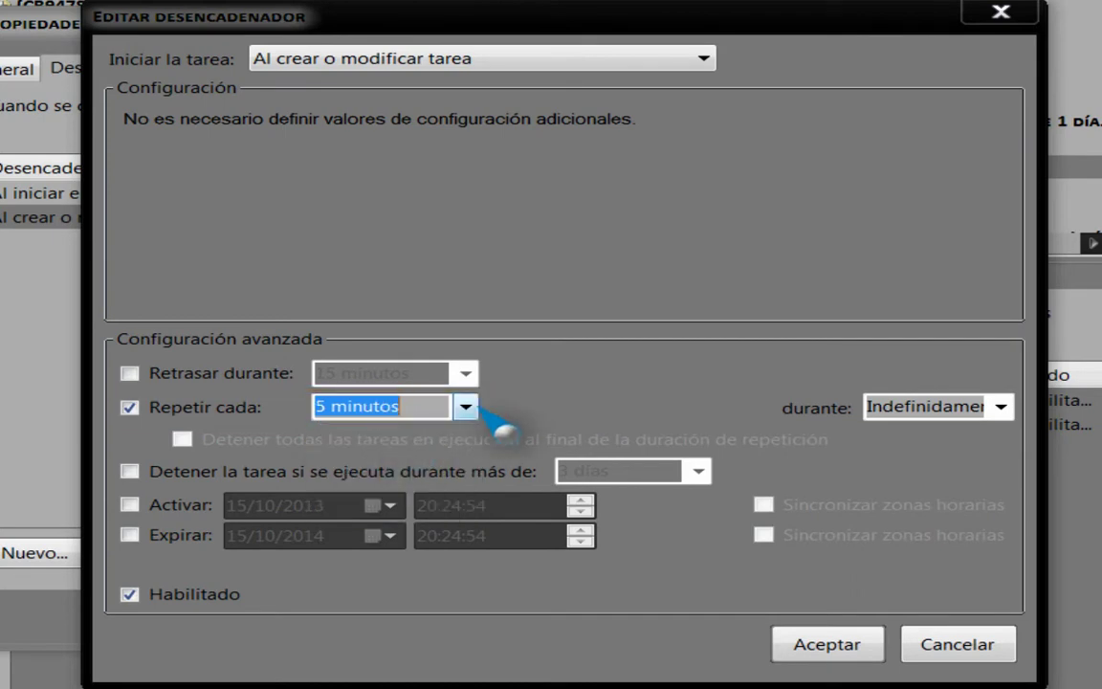
{"action": "left_click", "coordinate": [828, 647]}
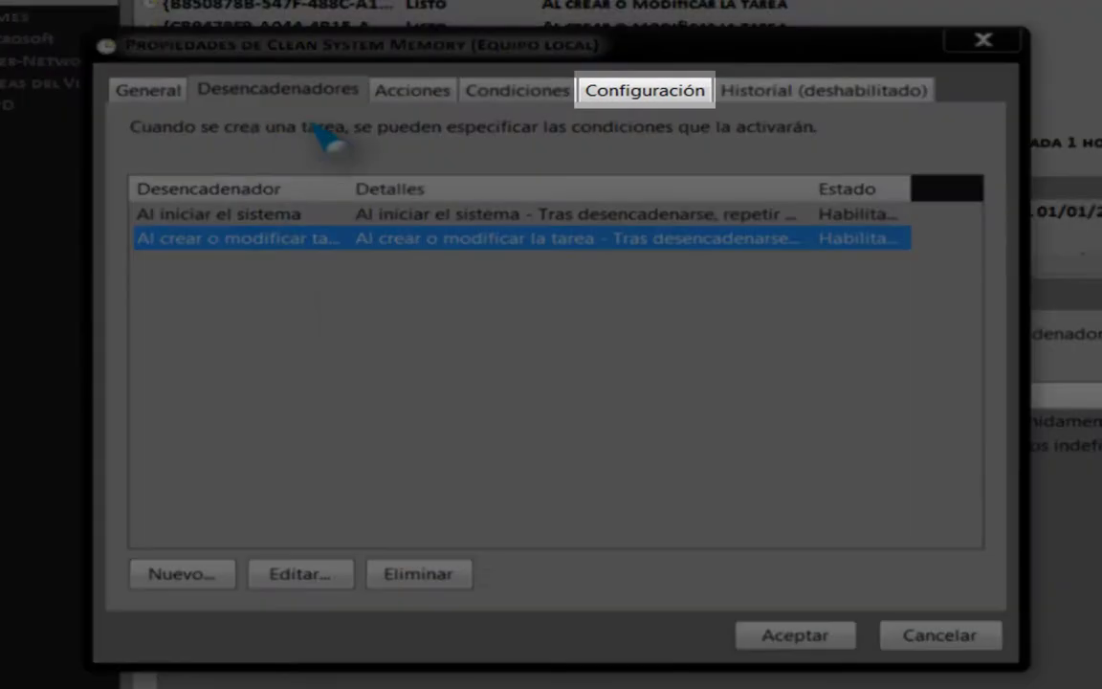
{"action": "left_click", "coordinate": [656, 99]}
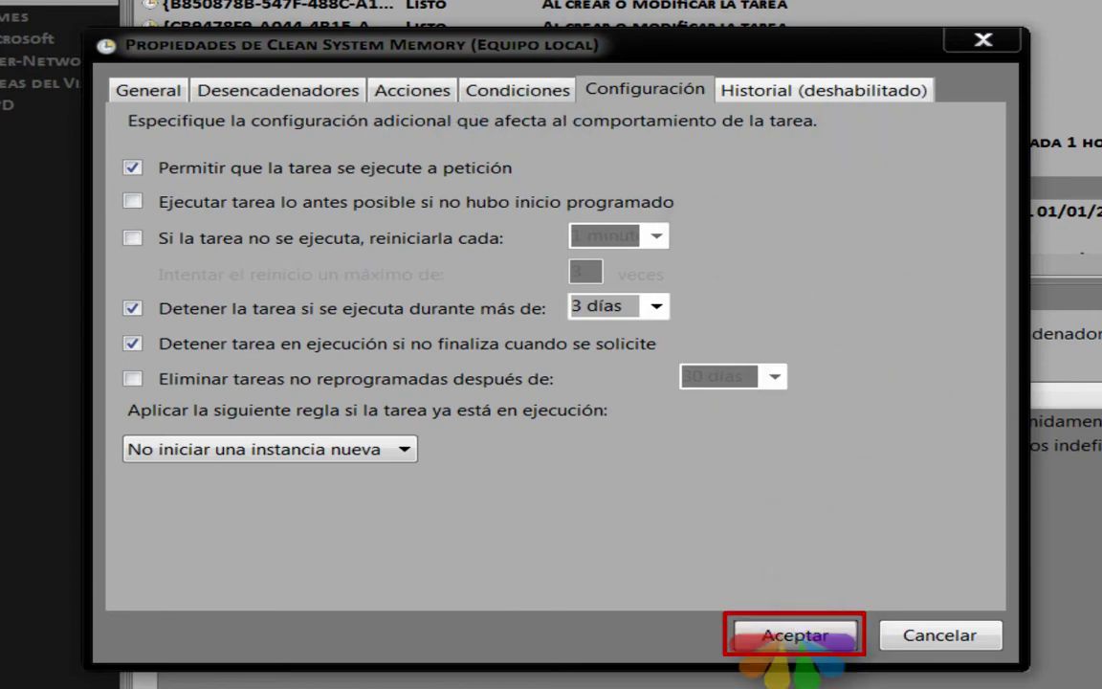
{"action": "left_click", "coordinate": [794, 635]}
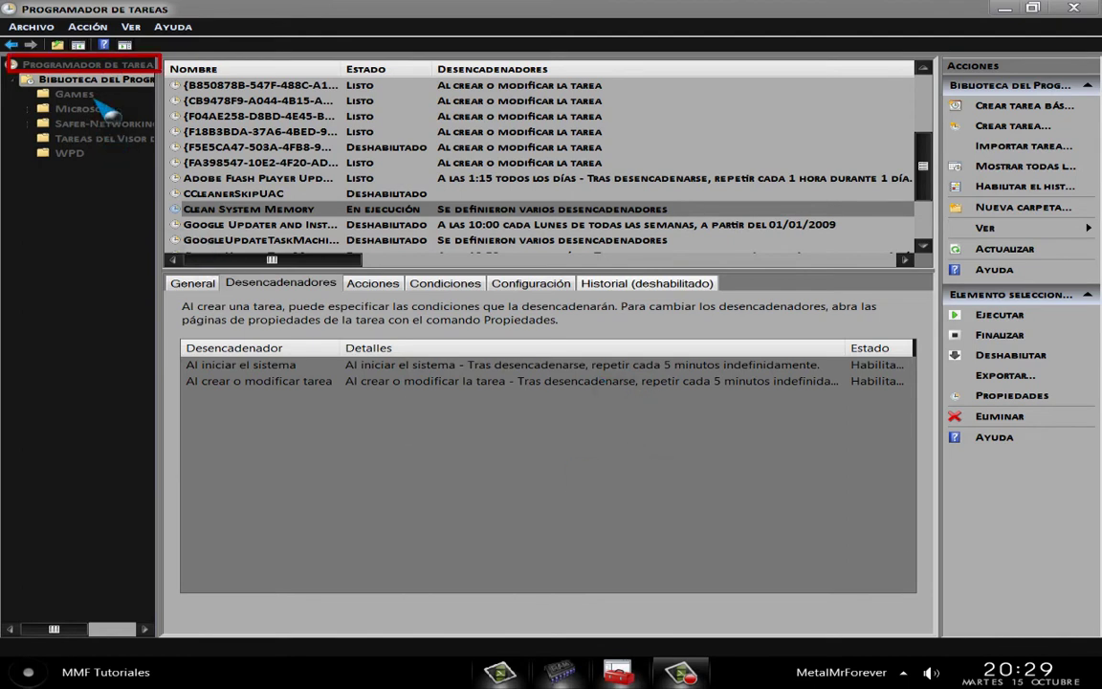
Refresh the Task Scheduler summary, then finish the CleanMem settings wizard to save all settings.
{"action": "key", "text": "Up"}
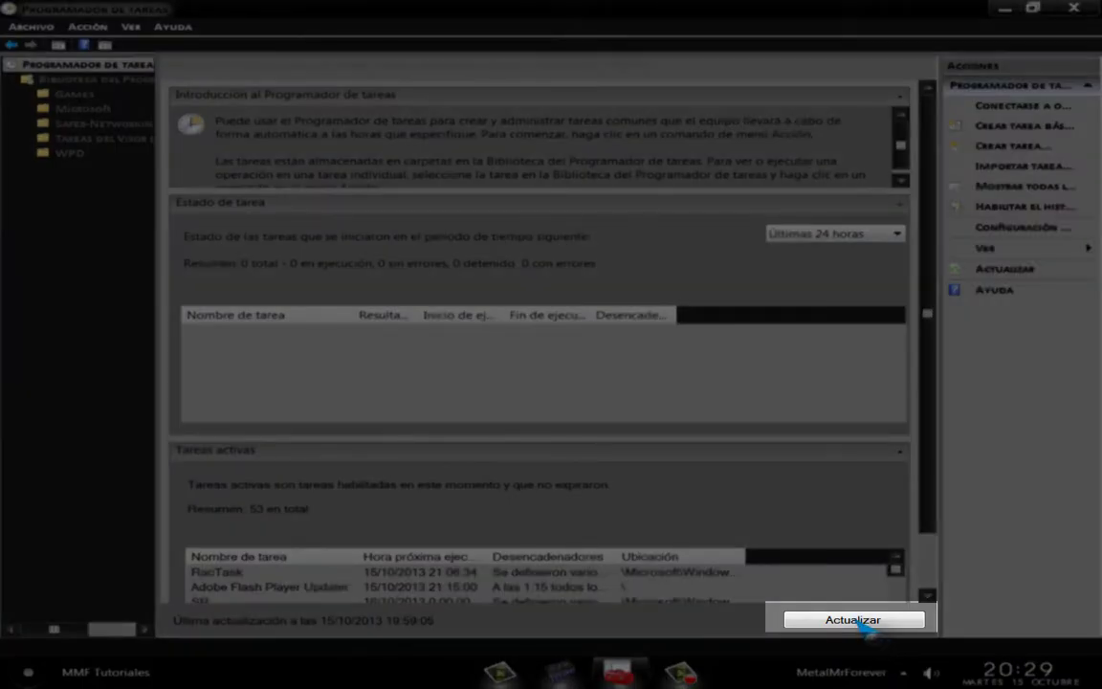
{"action": "left_click", "coordinate": [860, 622]}
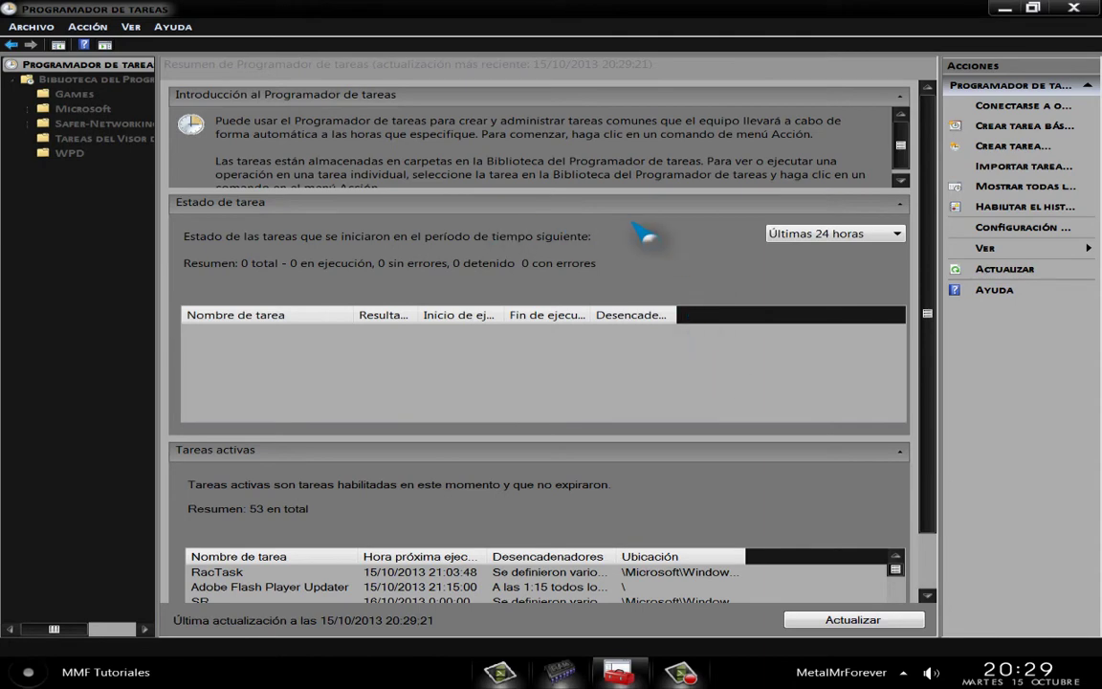
{"action": "double_click", "coordinate": [81, 80]}
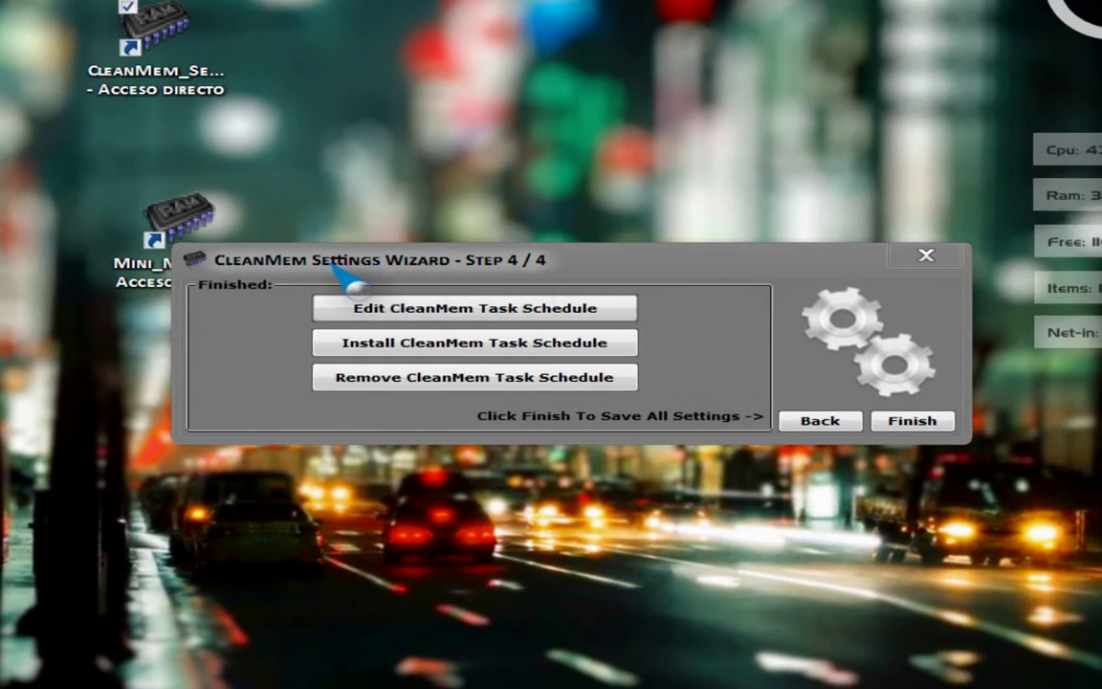
{"action": "key", "text": "Return"}
{"action": "left_click", "coordinate": [912, 422]}
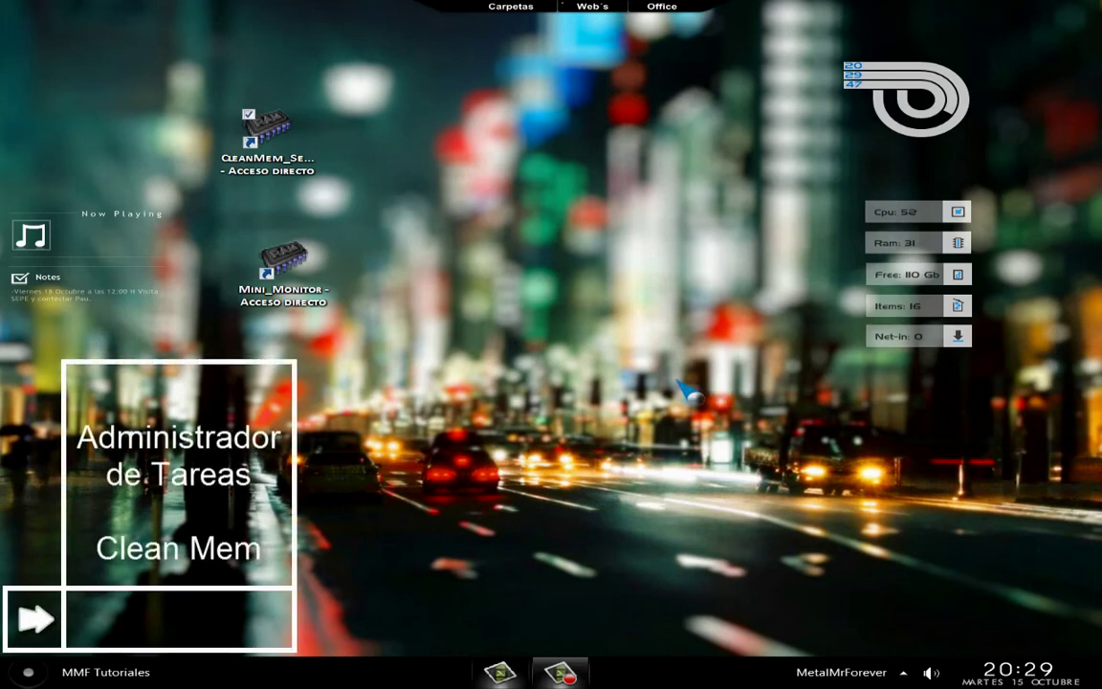
Launch Mini Monitor from its desktop shortcut and run an immediate memory clean.
{"action": "left_click_drag", "start_coordinate": [292, 287], "coordinate": [735, 459]}
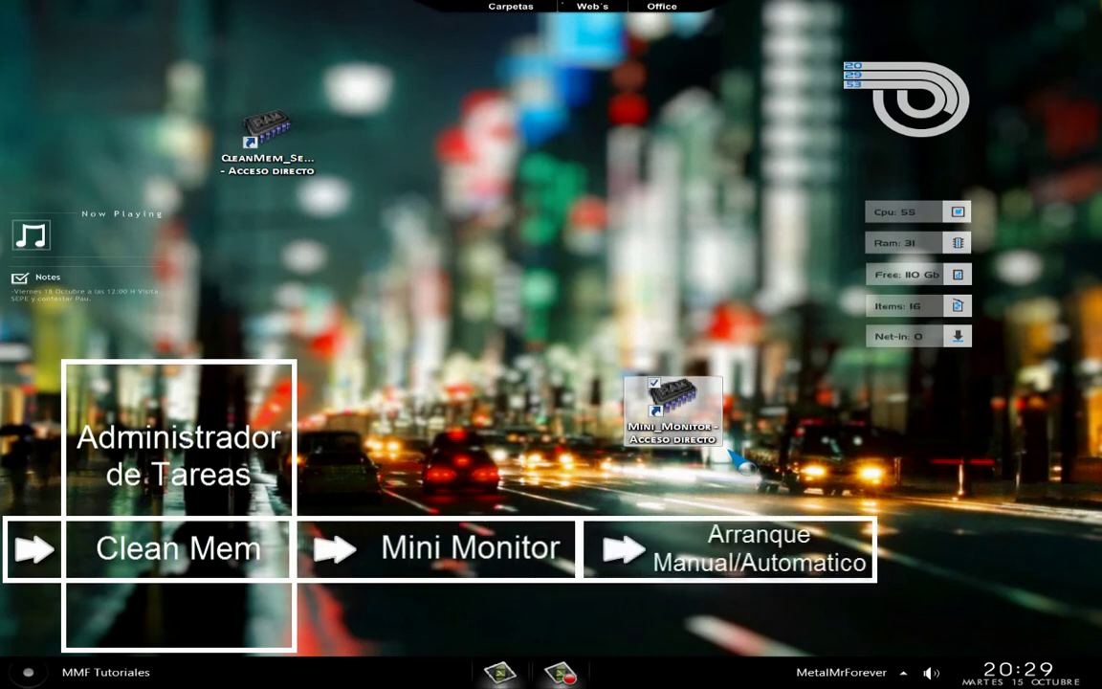
{"action": "double_click", "coordinate": [673, 412]}
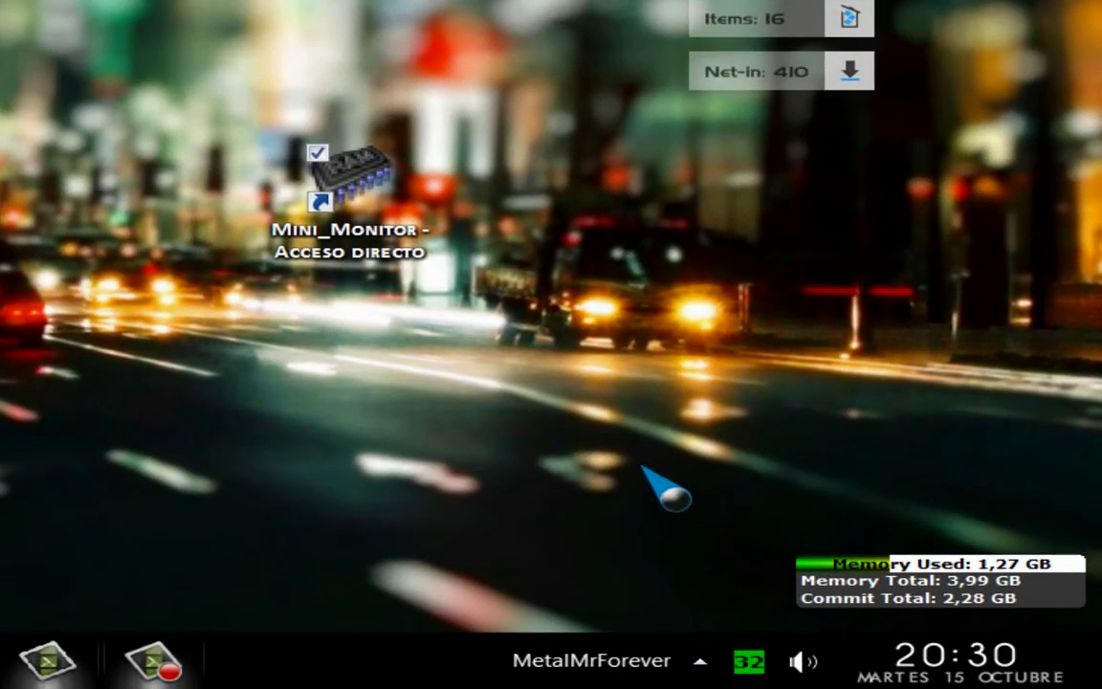
{"action": "mouse_move", "coordinate": [753, 681]}
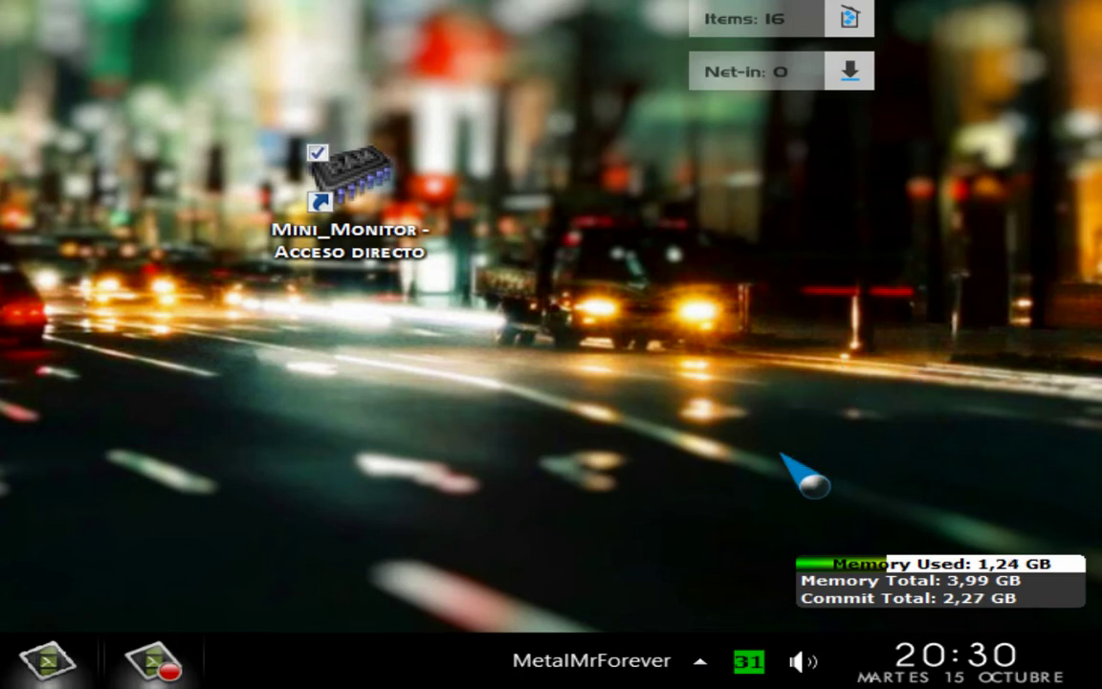
{"action": "right_click", "coordinate": [750, 660]}
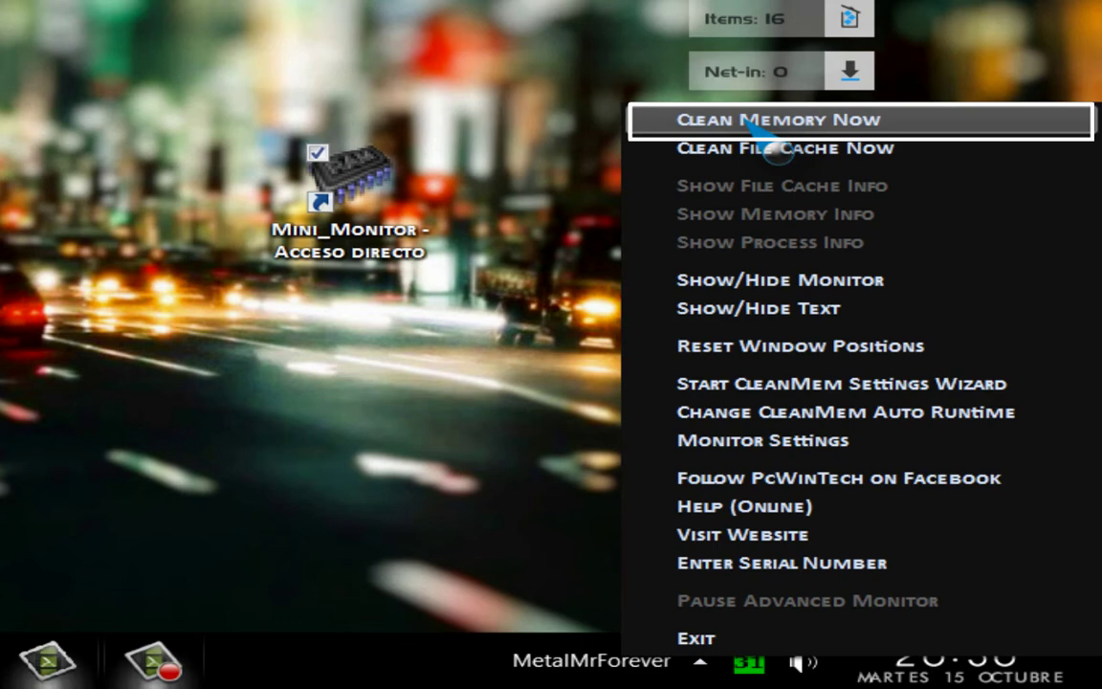
{"action": "left_click", "coordinate": [770, 120]}
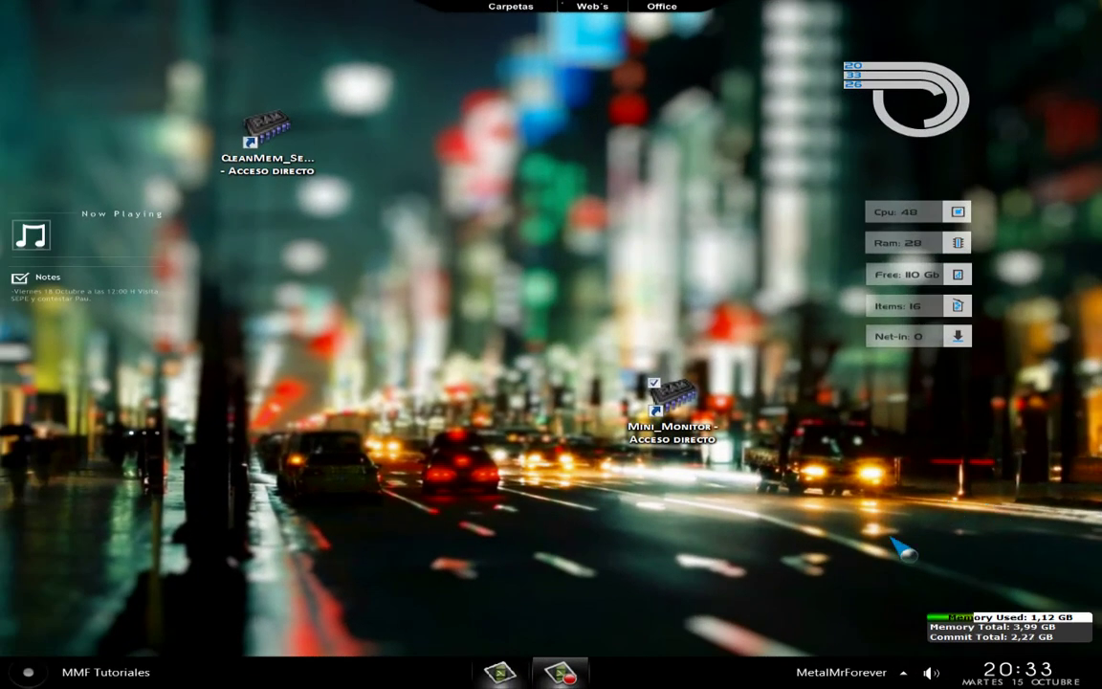
Clean the file cache immediately from Mini Monitor's notification area commands.
{"action": "left_click", "coordinate": [903, 673]}
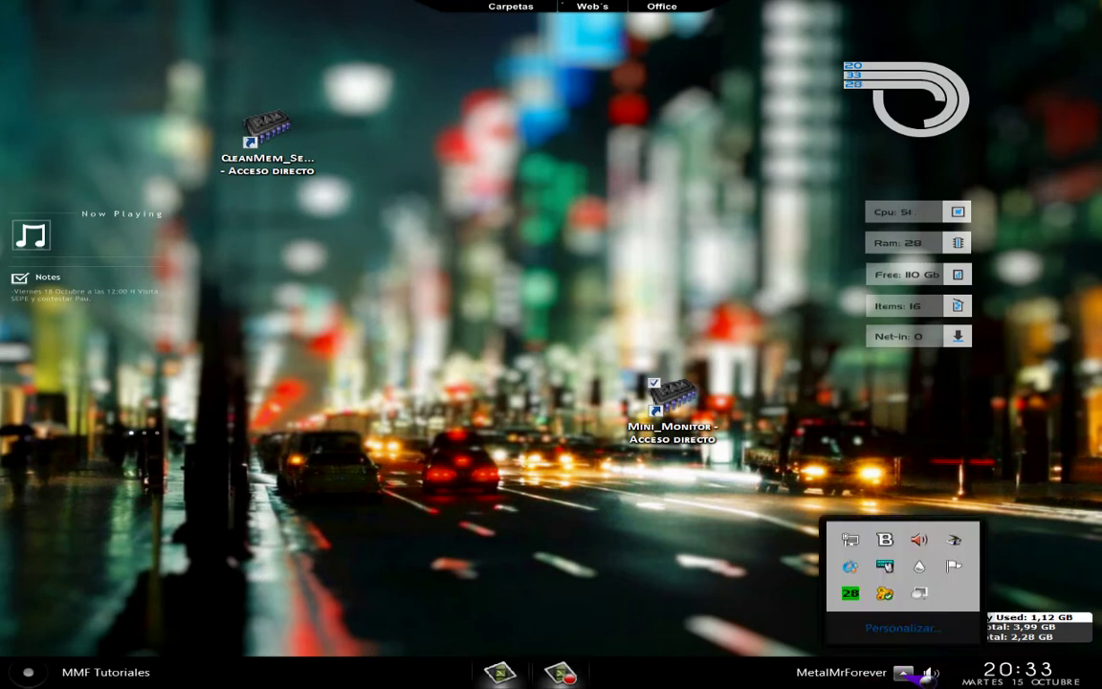
{"action": "right_click", "coordinate": [851, 595]}
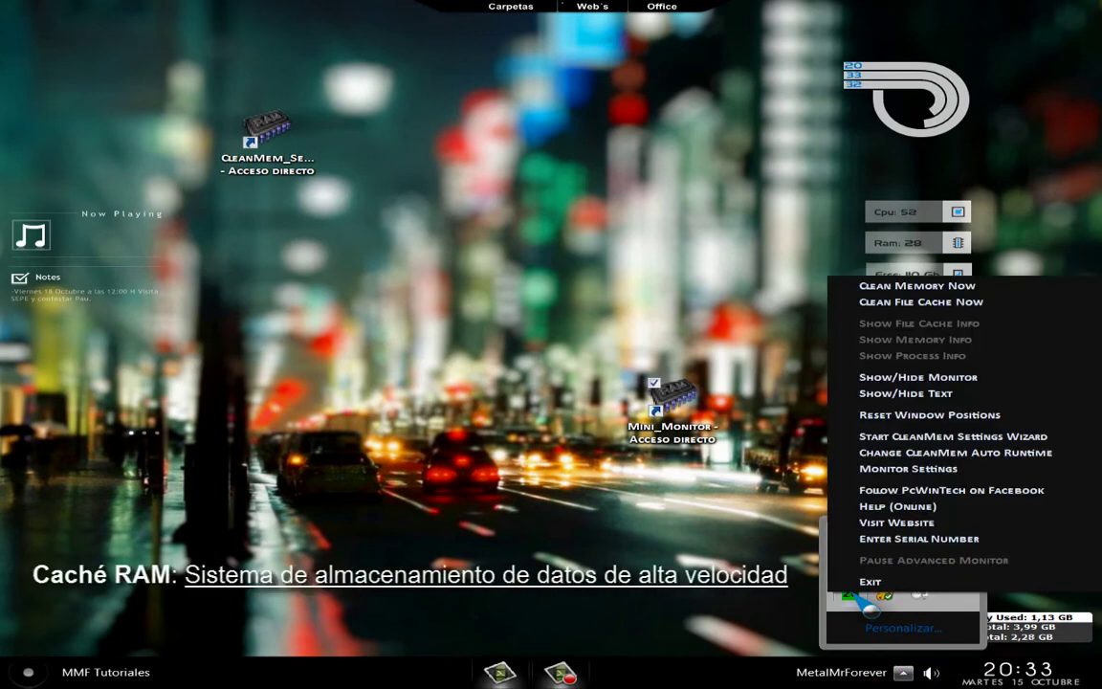
{"action": "left_click", "coordinate": [892, 304]}
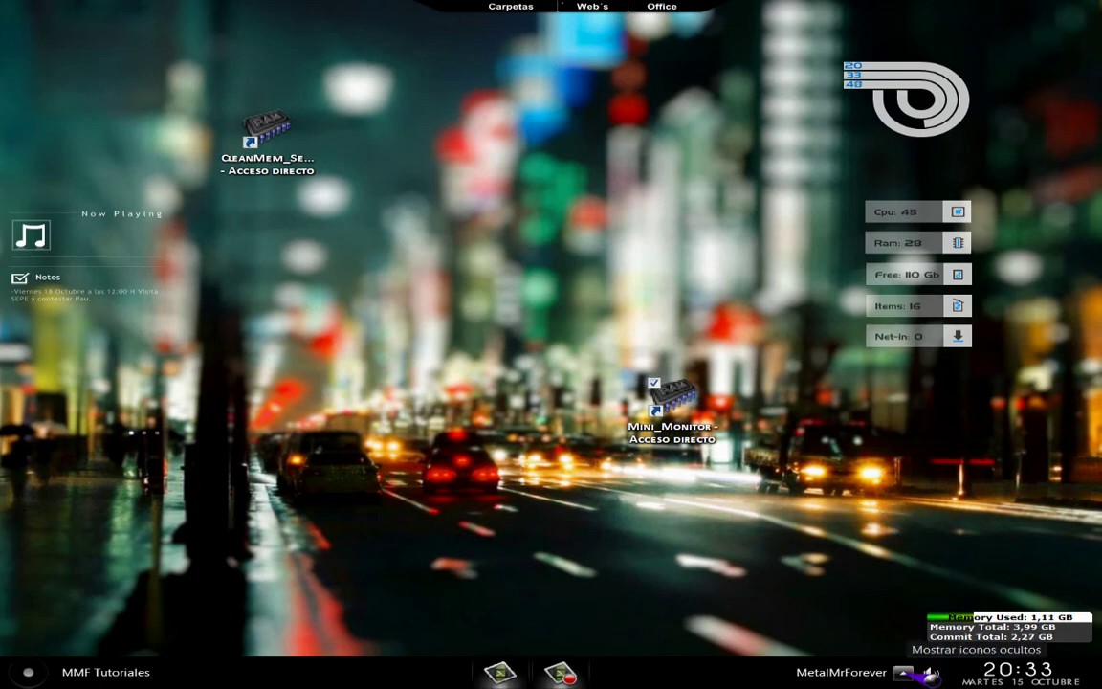
Toggle the visibility of Mini Monitor's on-screen memory display.
{"action": "left_click", "coordinate": [903, 672]}
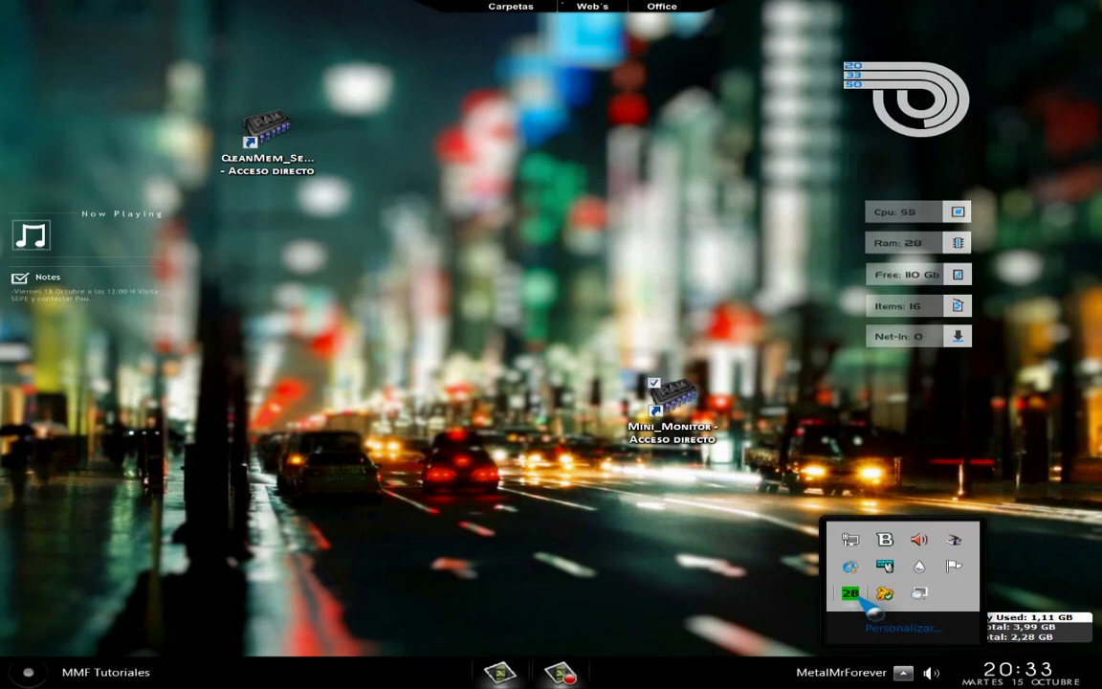
{"action": "right_click", "coordinate": [862, 600]}
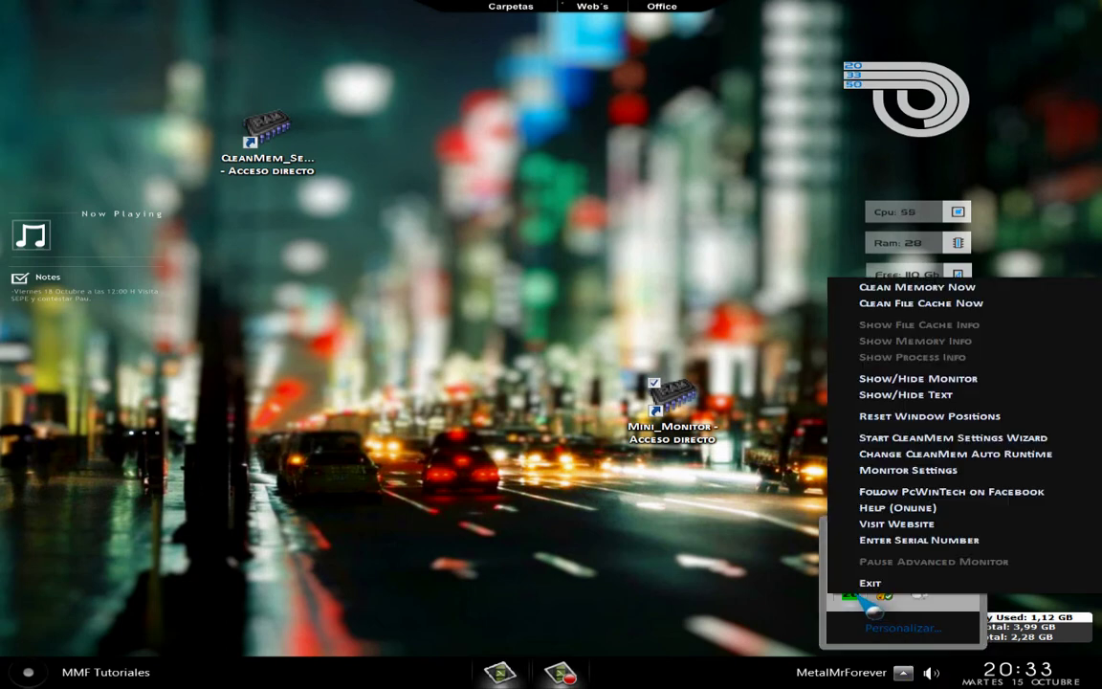
{"action": "left_click", "coordinate": [901, 379]}
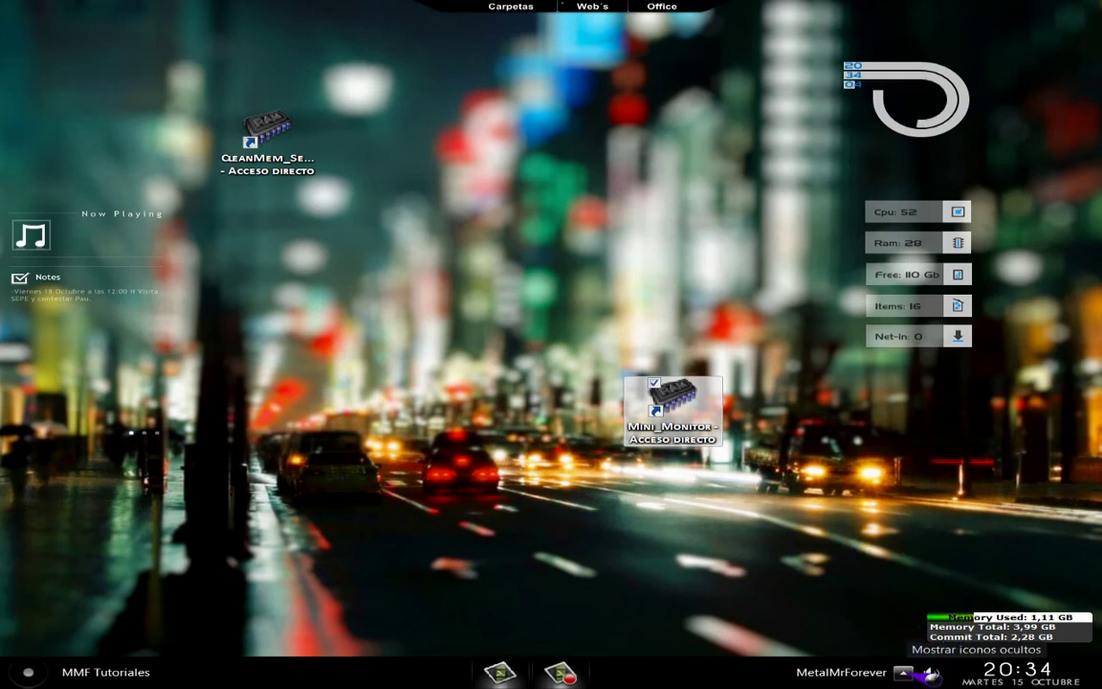
Hide Mini Monitor's on-screen memory display using its notification area commands.
{"action": "left_click", "coordinate": [905, 674]}
{"action": "right_click", "coordinate": [850, 587]}
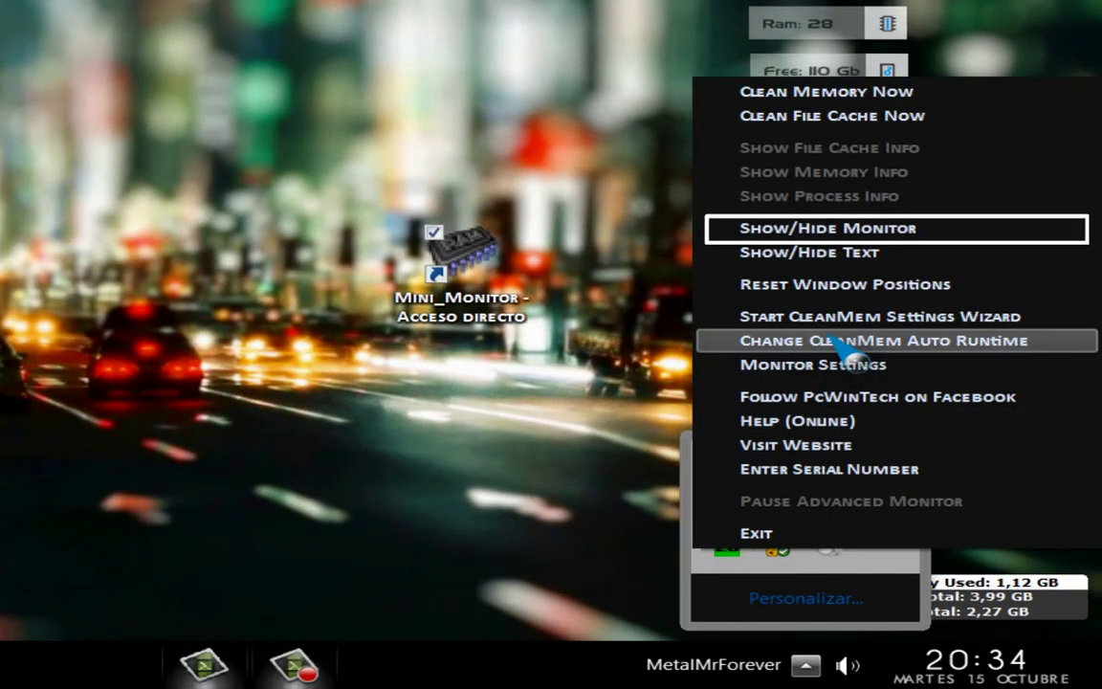
{"action": "left_click", "coordinate": [821, 237]}
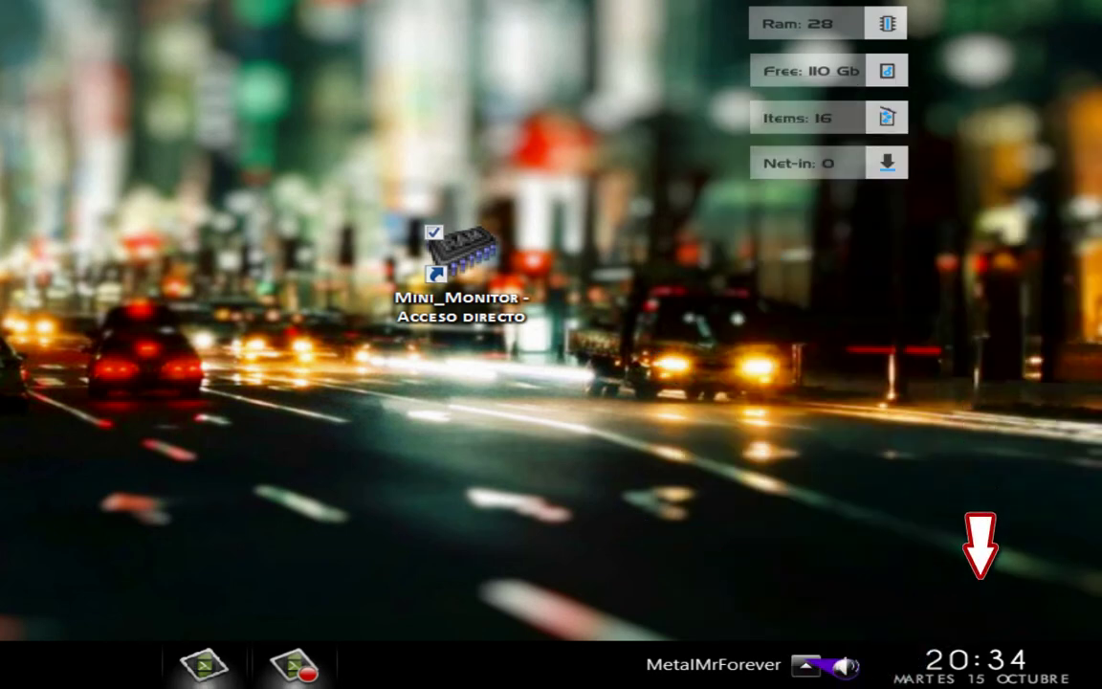
Open Mini Monitor's settings window and examine the memory-used percentage icon in the notification area.
{"action": "left_click", "coordinate": [814, 663]}
{"action": "right_click", "coordinate": [739, 555]}
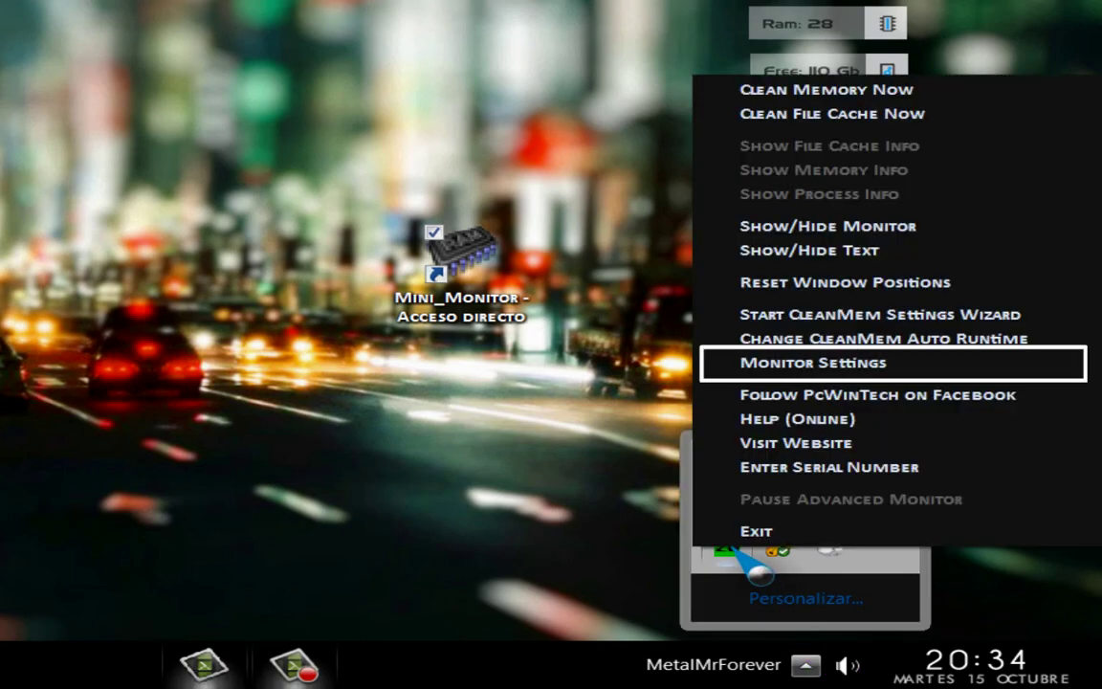
{"action": "left_click", "coordinate": [799, 369]}
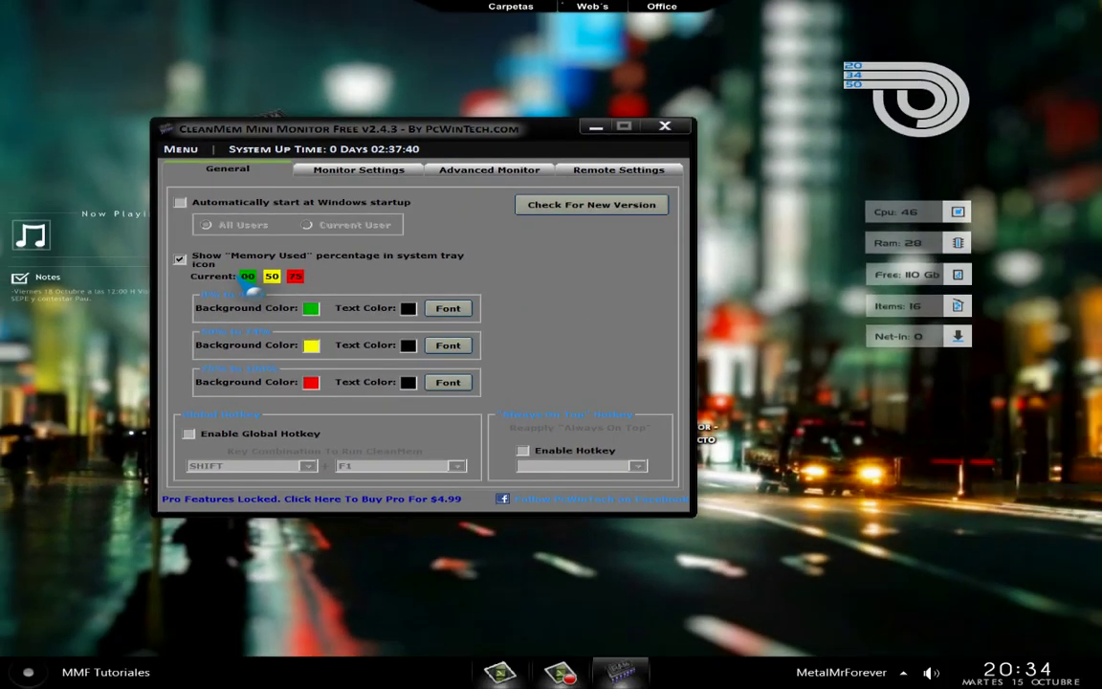
{"action": "left_click", "coordinate": [903, 673]}
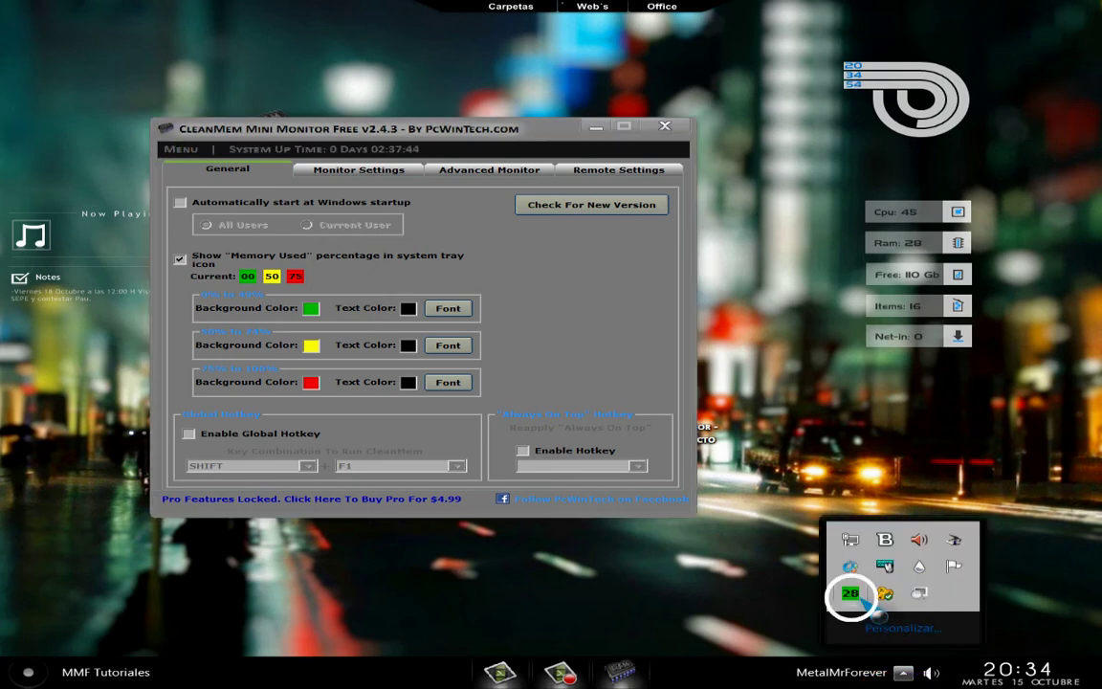
{"action": "mouse_move", "coordinate": [857, 597]}
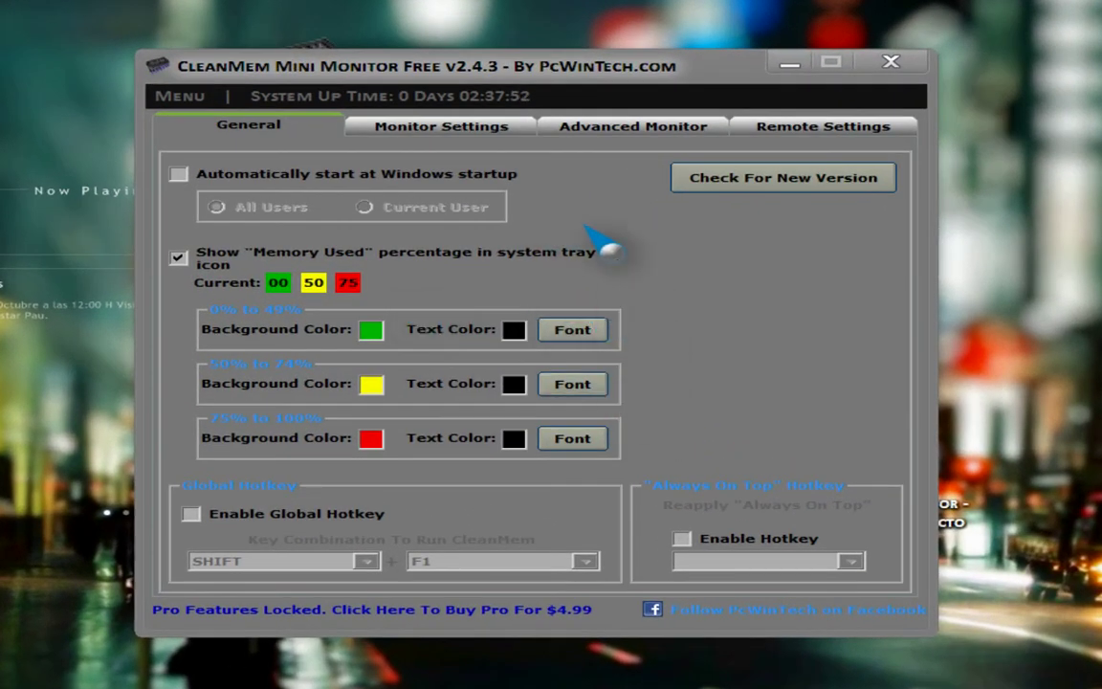
Switch the Show Monitor option on and back off in the monitor settings.
{"action": "left_click", "coordinate": [462, 137]}
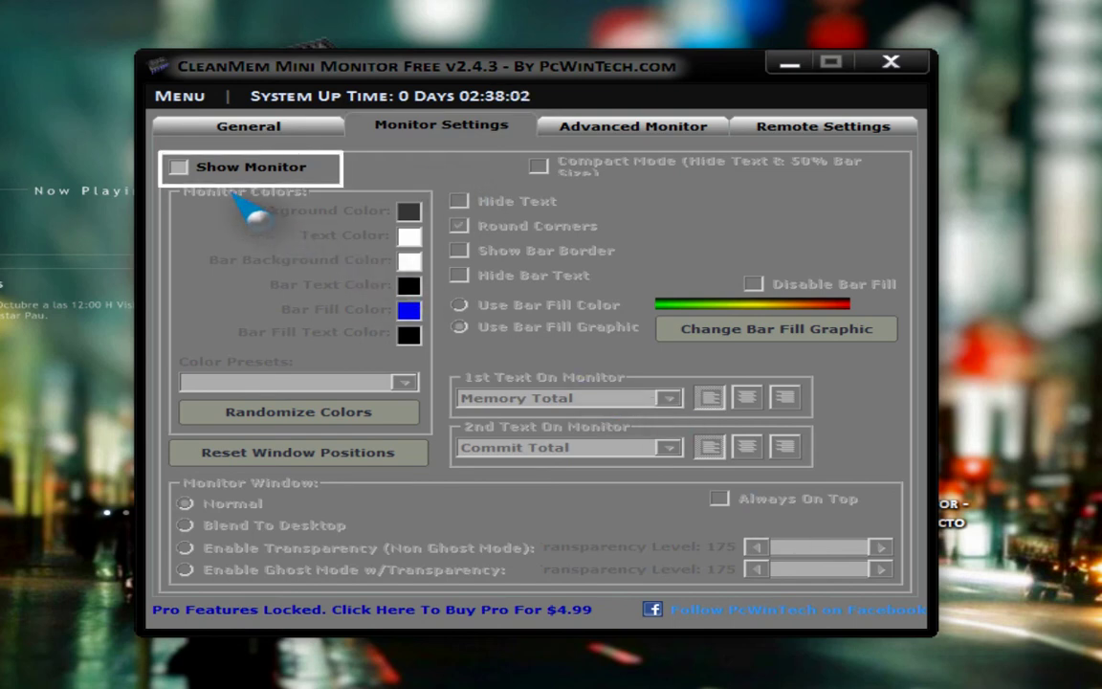
{"action": "left_click", "coordinate": [179, 168]}
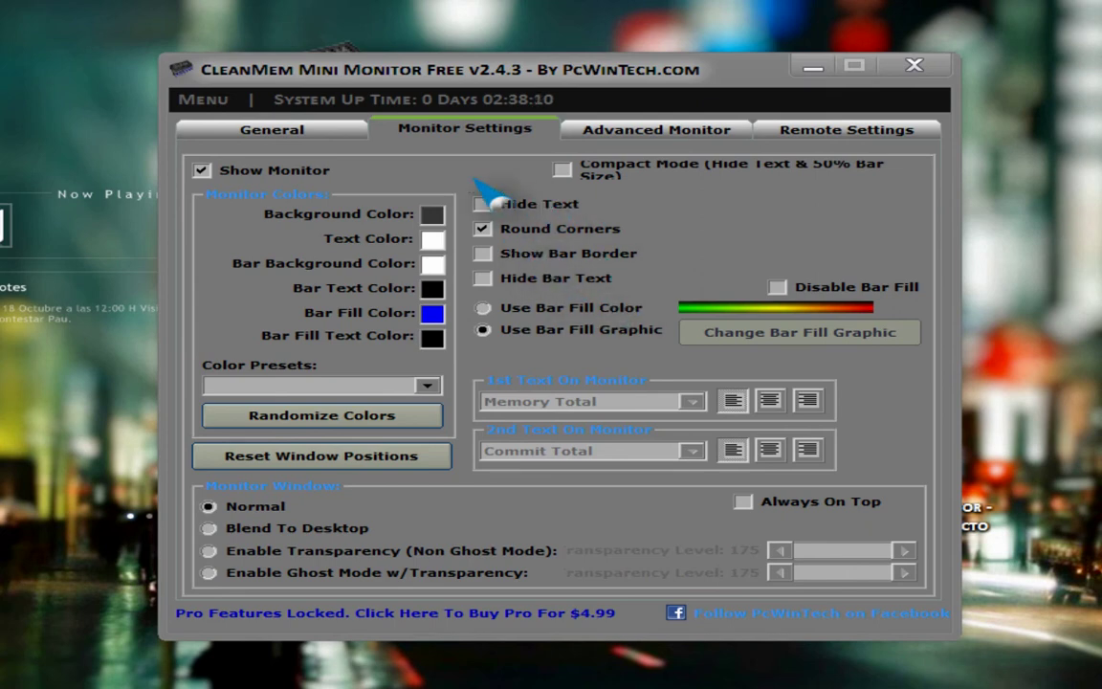
{"action": "left_click", "coordinate": [201, 171]}
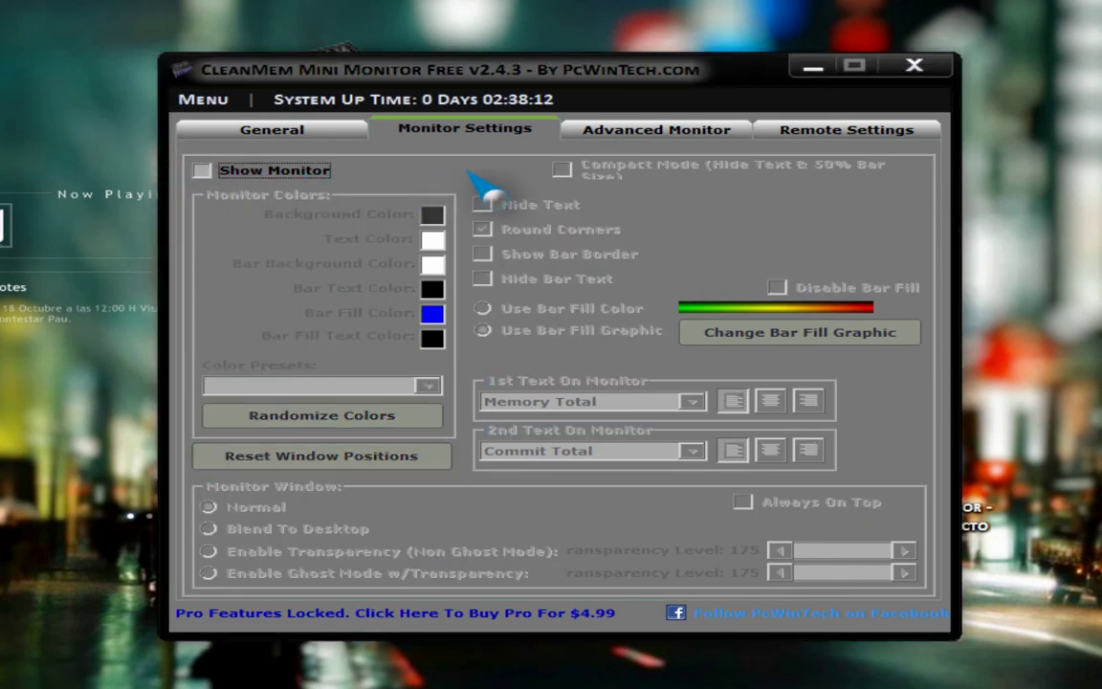
Review the Advanced Monitor, Remote Settings, Monitor Settings and General pages, and minimize the settings window.
{"action": "left_click", "coordinate": [637, 138]}
{"action": "left_click", "coordinate": [782, 139]}
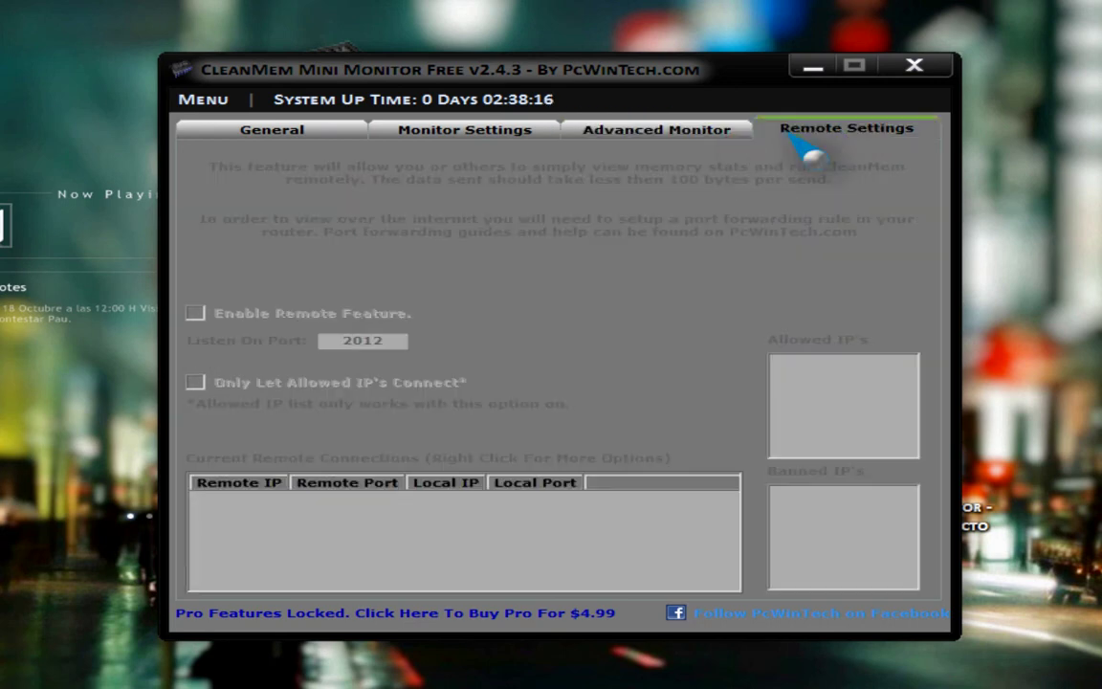
{"action": "left_click", "coordinate": [475, 141]}
{"action": "left_click", "coordinate": [304, 144]}
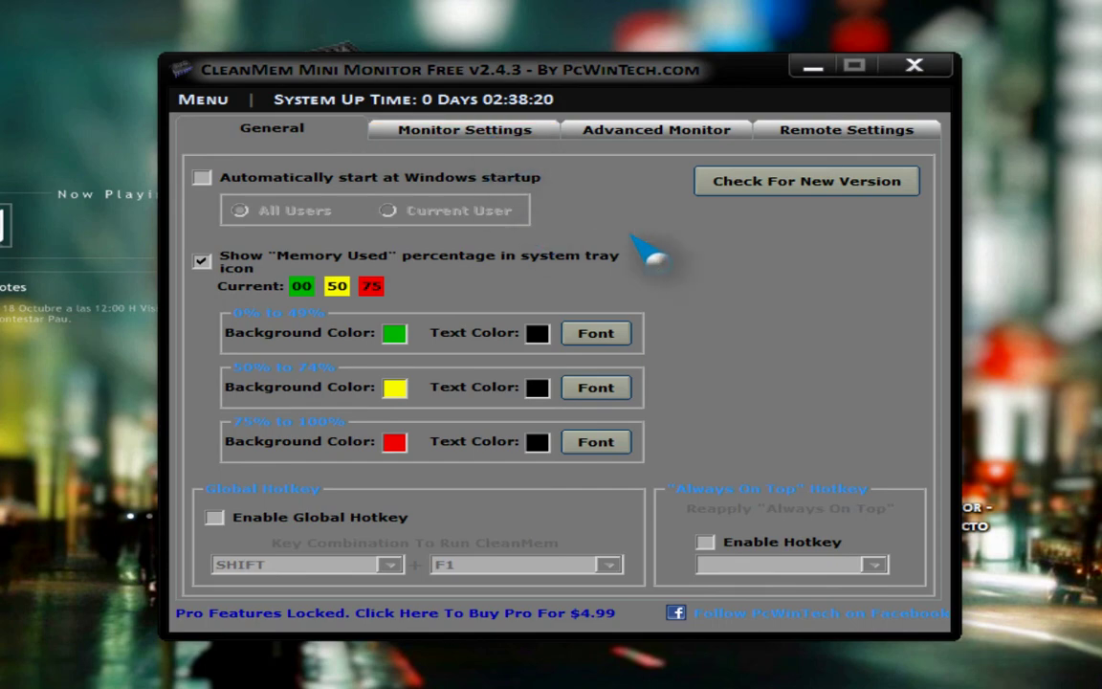
{"action": "left_click", "coordinate": [813, 65]}
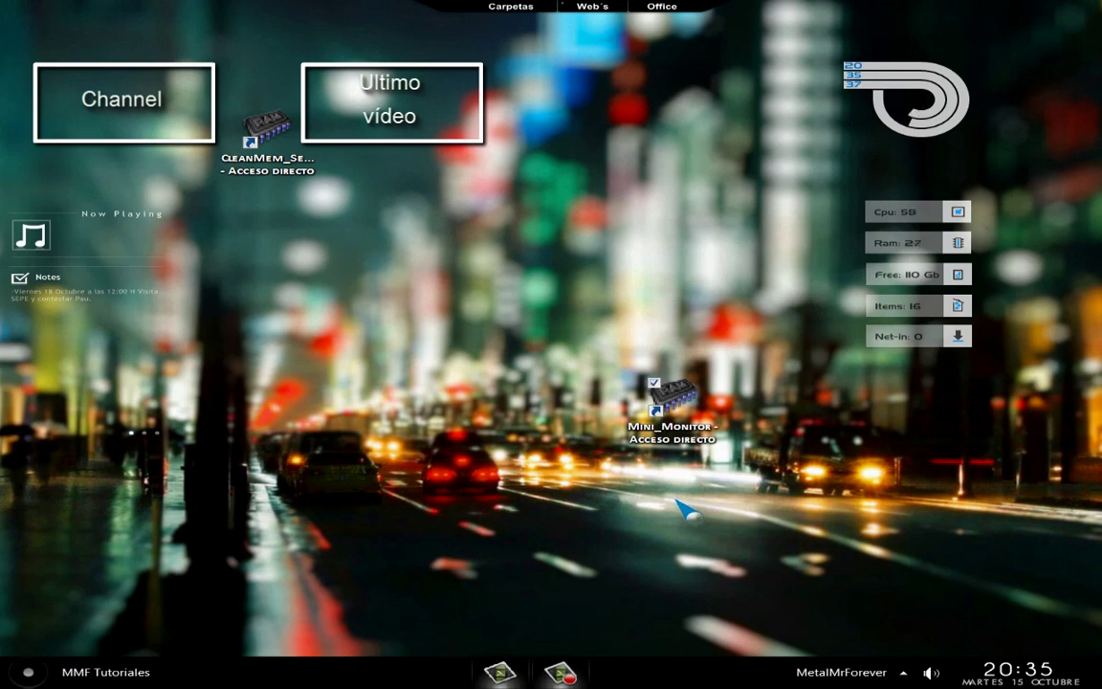
Move the Mini_Monitor desktop shortcut horizontally closer to the CleanMem settings shortcut and clear the selection.
{"action": "left_click_drag", "start_coordinate": [687, 407], "coordinate": [482, 409]}
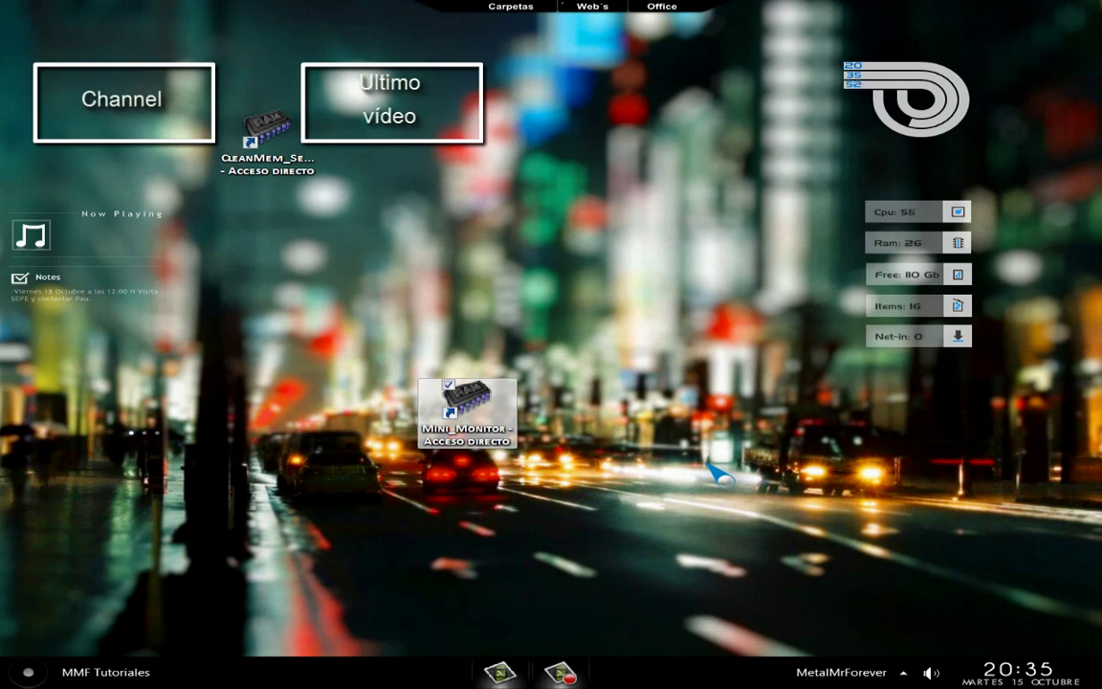
{"action": "left_click_drag", "start_coordinate": [495, 253], "coordinate": [740, 496]}
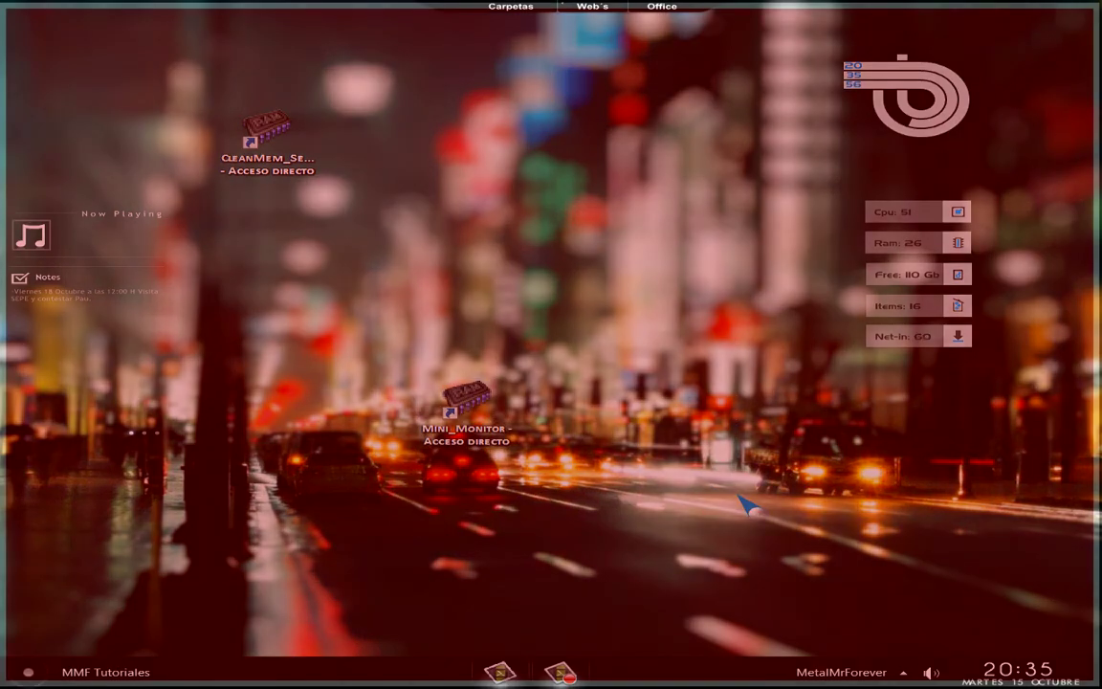